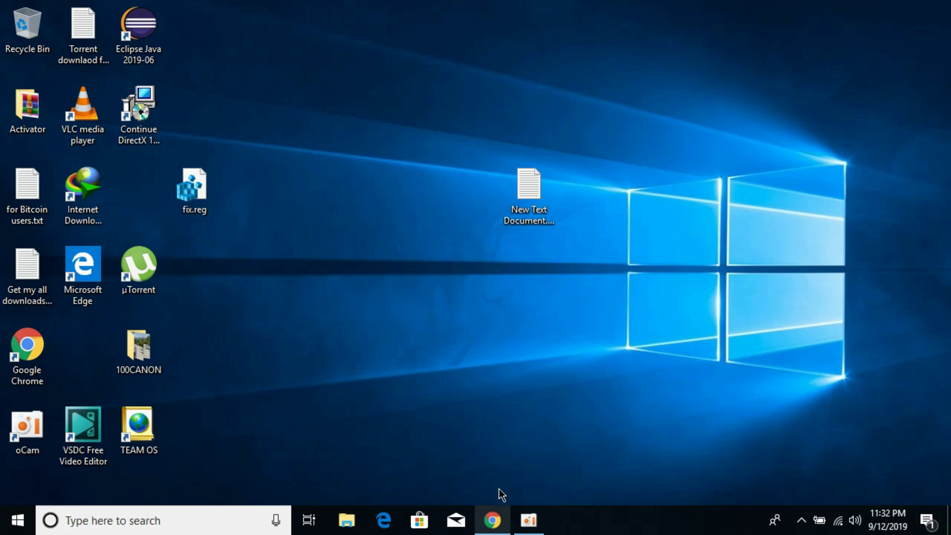
- Return to the DLL-files.com page and highlight the 32-bit and 64-bit 10.0.10046.0 versions
{"action": "left_click", "coordinate": [491, 520]}
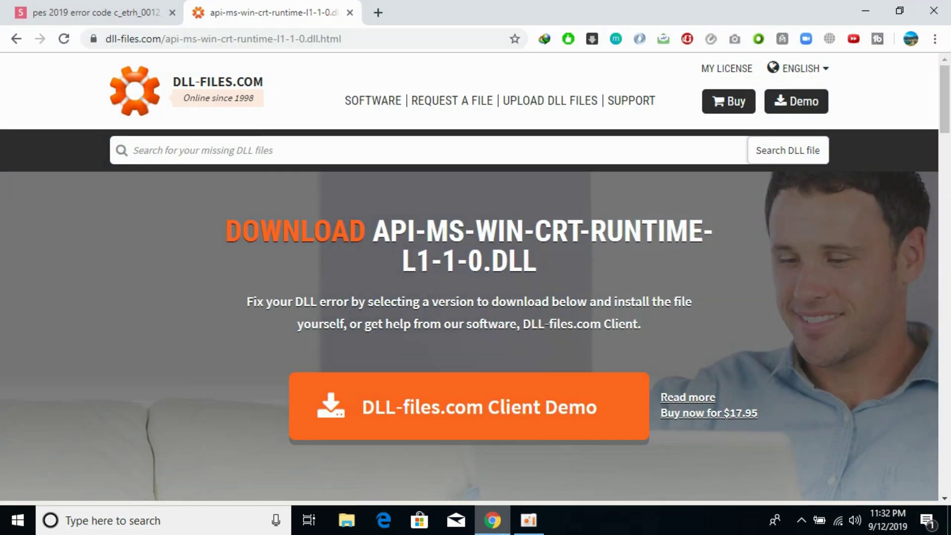
{"action": "left_click", "coordinate": [391, 31]}
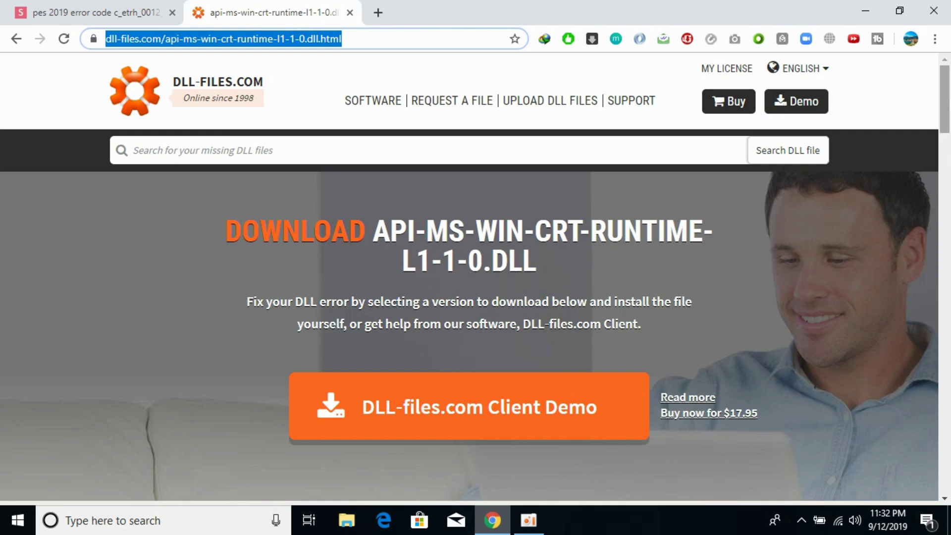
{"action": "left_click_drag", "start_coordinate": [944, 113], "coordinate": [944, 180]}
{"action": "scroll", "coordinate": [789, 157], "scroll_direction": "down", "scroll_amount": 2}
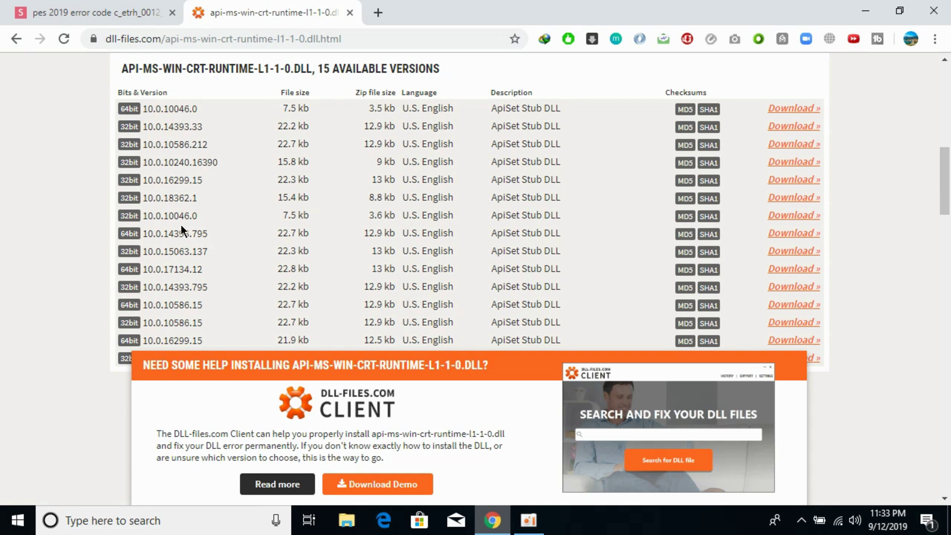
{"action": "left_click_drag", "start_coordinate": [143, 216], "coordinate": [200, 216]}
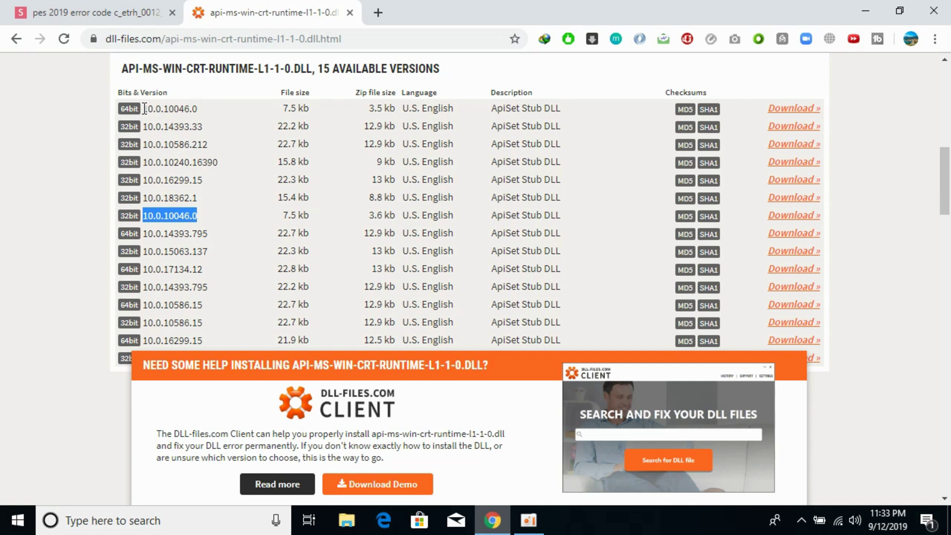
{"action": "left_click_drag", "start_coordinate": [142, 108], "coordinate": [193, 104]}
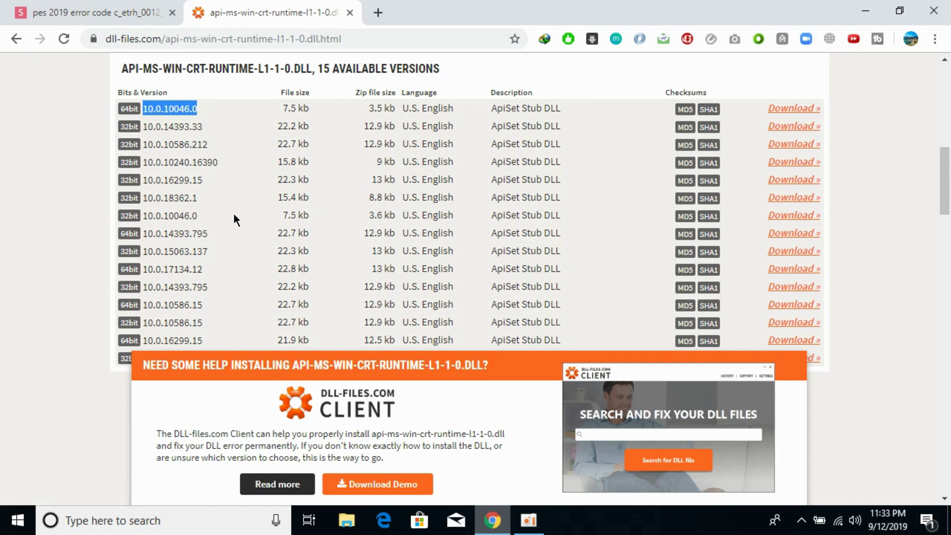
- Download the 32-bit 10.0.10046.0 zip into Downloads\Compressed
{"action": "left_click", "coordinate": [790, 217]}
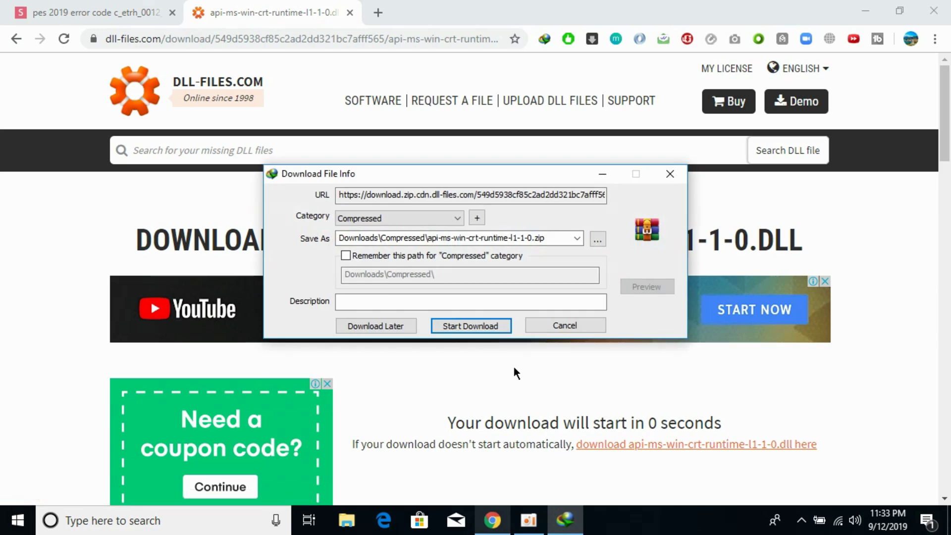
{"action": "left_click", "coordinate": [489, 329]}
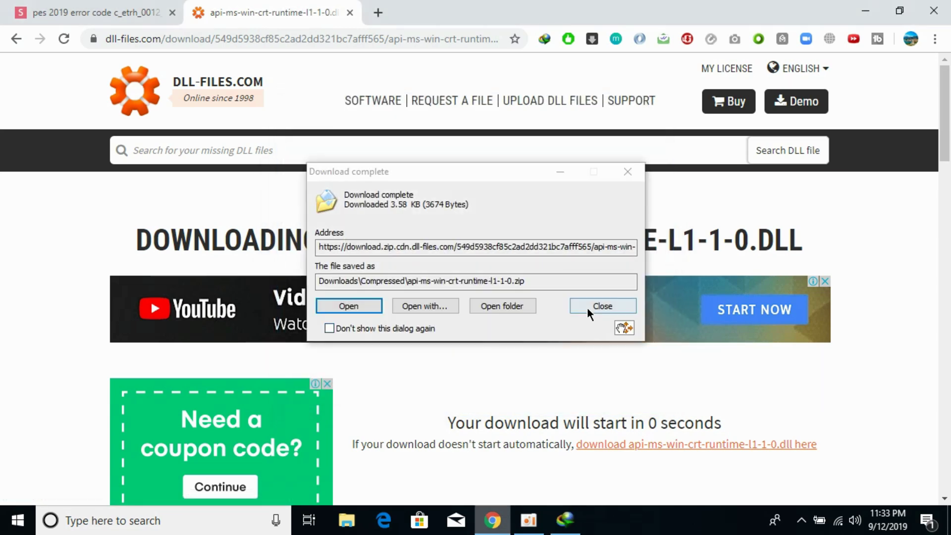
{"action": "left_click", "coordinate": [588, 310]}
- Download the 64-bit 10.0.10046.0 zip as well, then show the desktop
{"action": "left_click", "coordinate": [15, 40]}
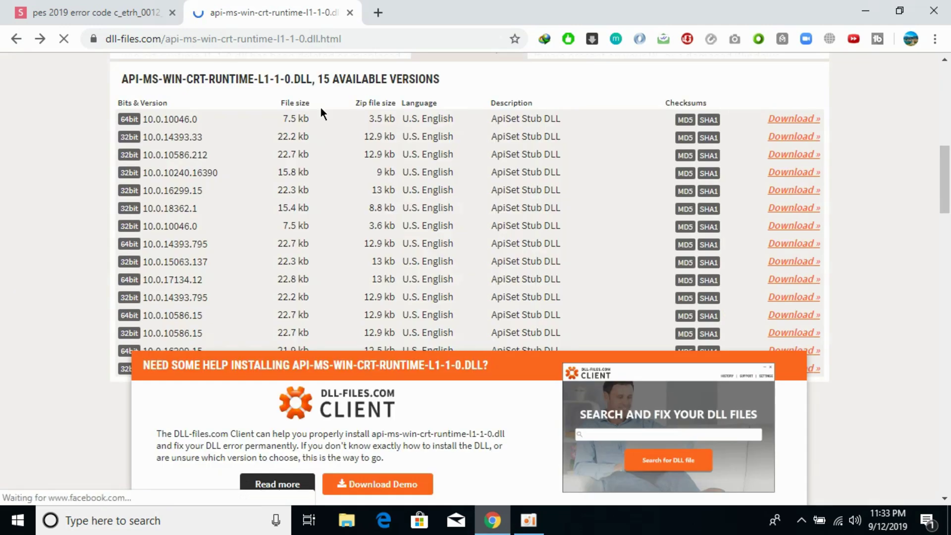
{"action": "left_click", "coordinate": [783, 118]}
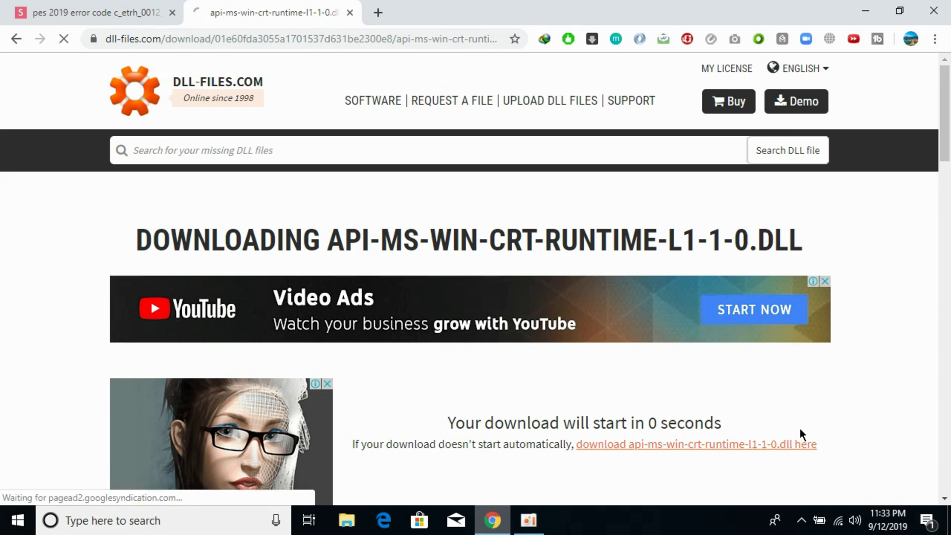
{"action": "left_click", "coordinate": [496, 330]}
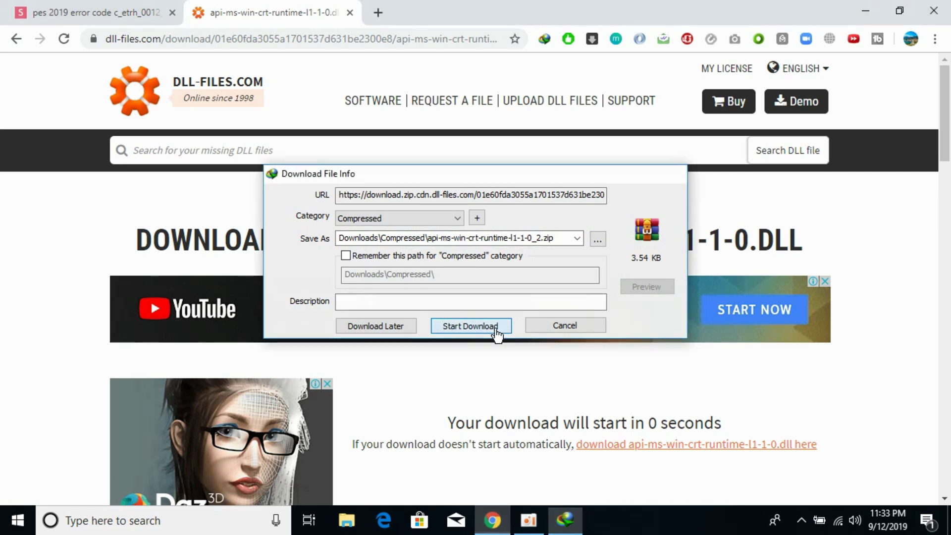
{"action": "left_click", "coordinate": [599, 311]}
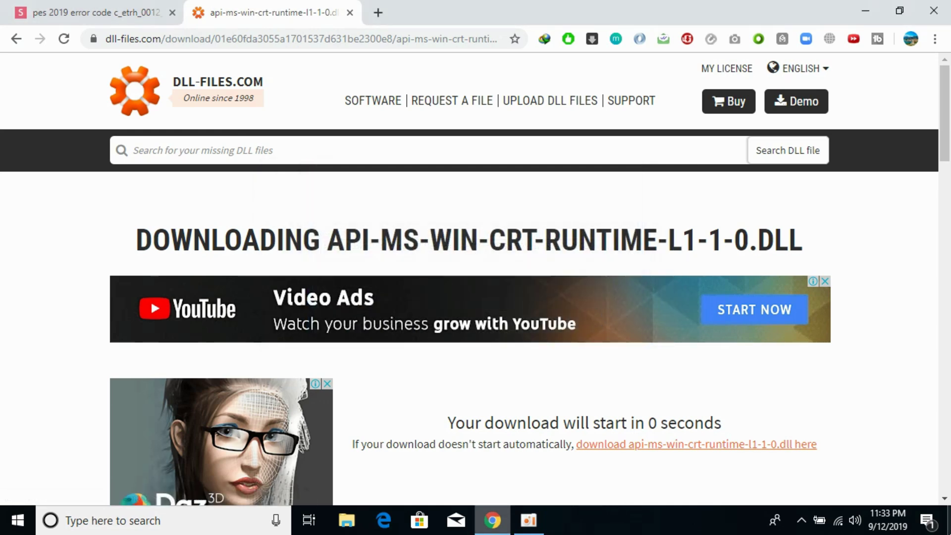
{"action": "left_click", "coordinate": [948, 520]}
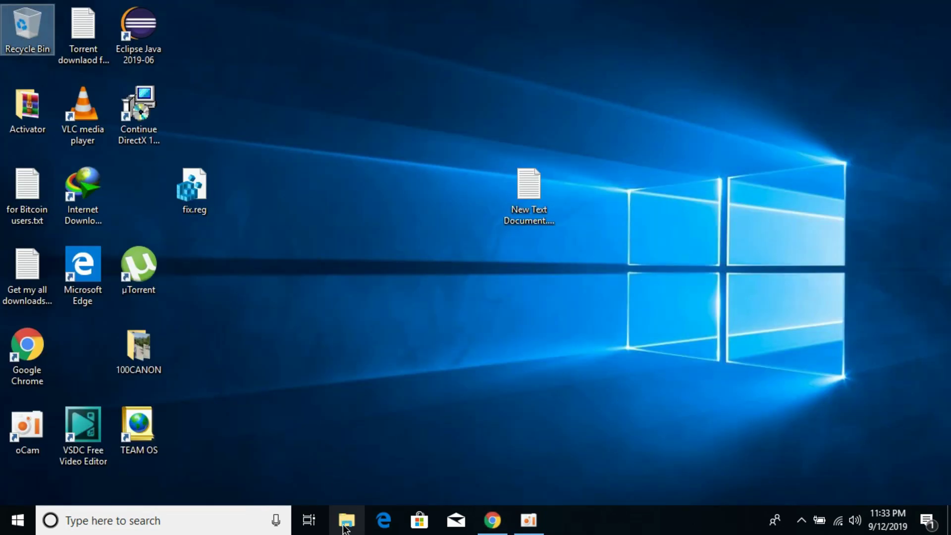
- In File Explorer, check This PC's properties to confirm 64-bit Windows 10 Pro
{"action": "left_click", "coordinate": [345, 528]}
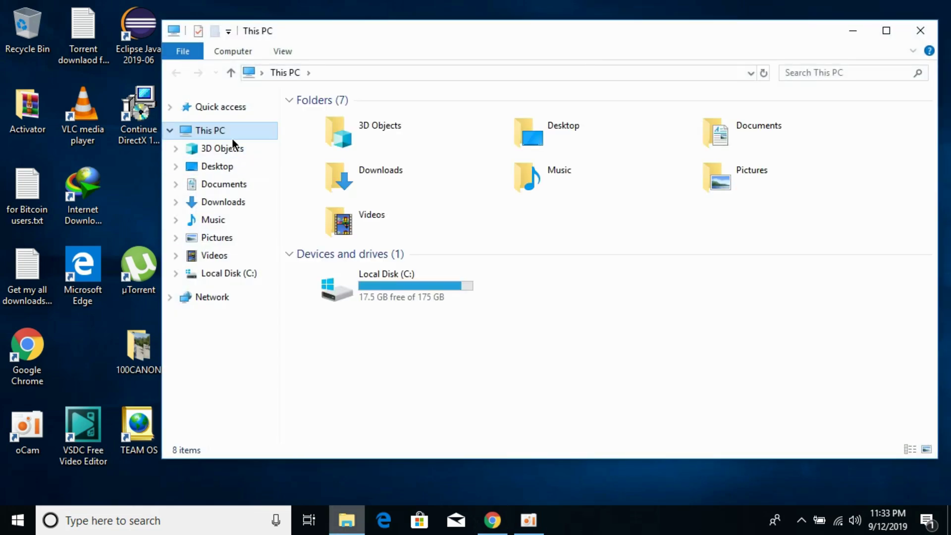
{"action": "right_click", "coordinate": [234, 134]}
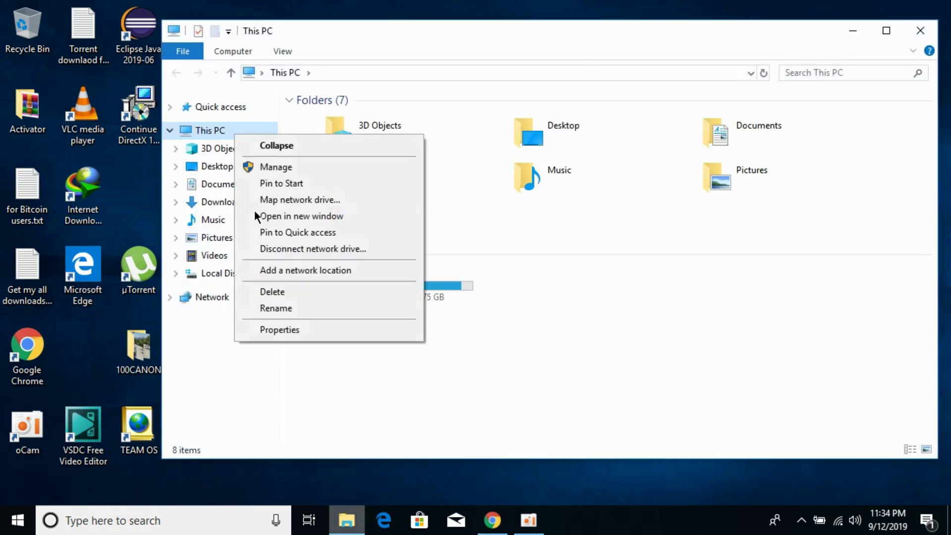
{"action": "left_click", "coordinate": [274, 332]}
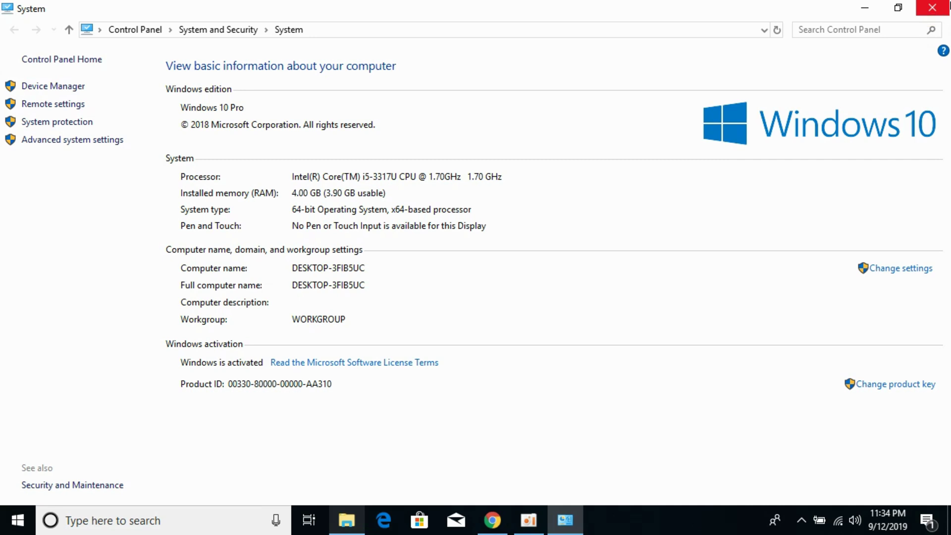
{"action": "left_click", "coordinate": [932, 8]}
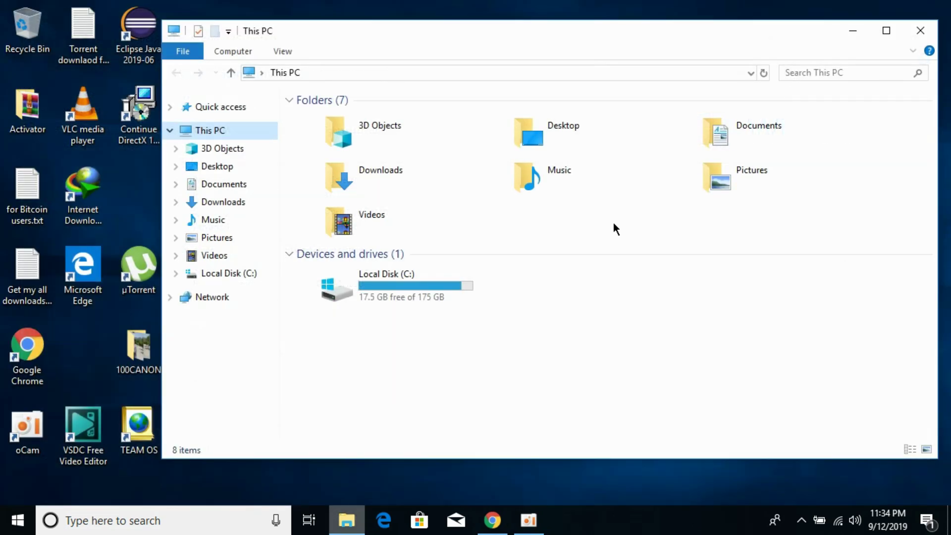
- In Downloads\Compressed, delete the four old api-ms-win-crt-convert folders and zips
{"action": "left_click", "coordinate": [243, 203]}
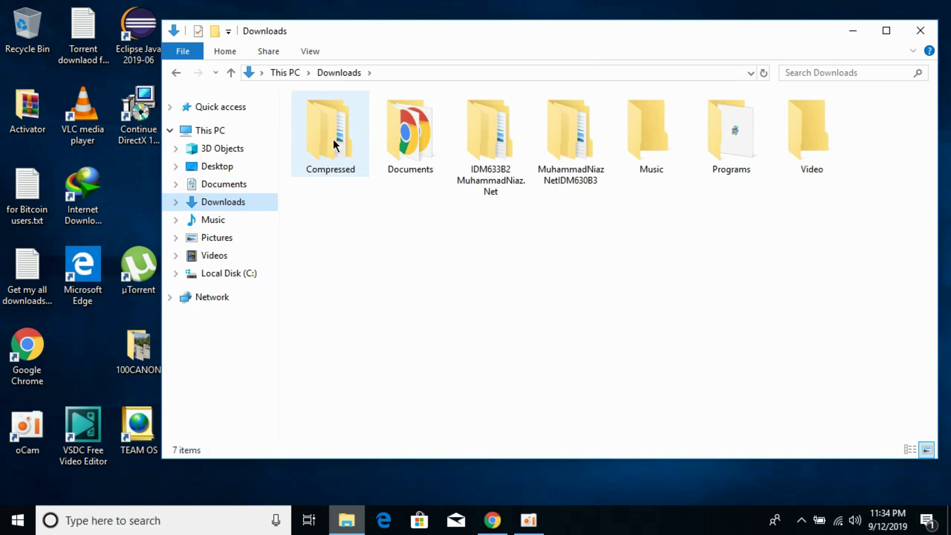
{"action": "double_click", "coordinate": [333, 138]}
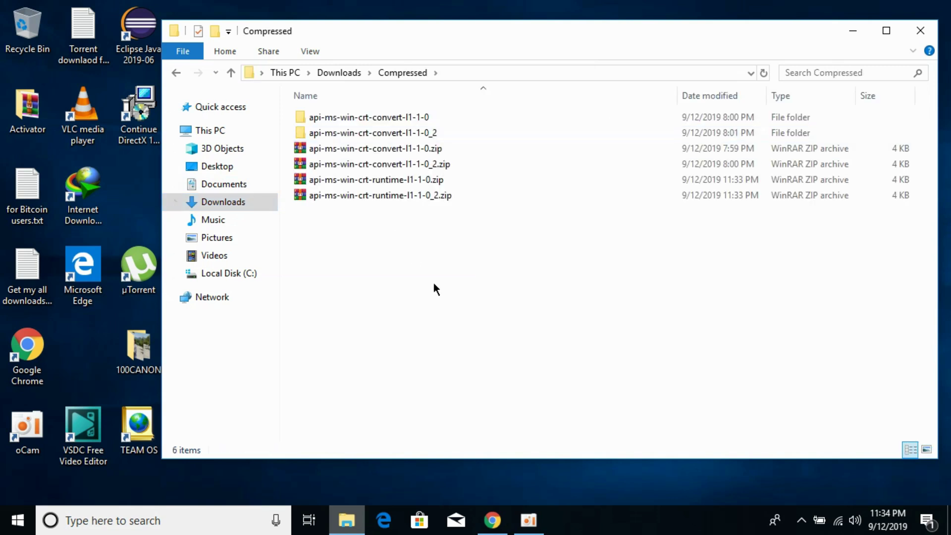
{"action": "left_click", "coordinate": [329, 119]}
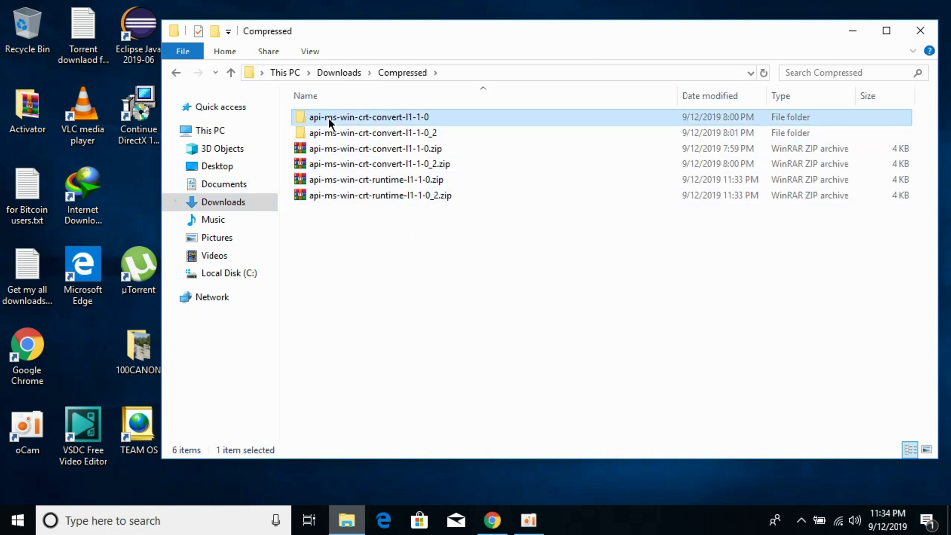
{"action": "left_click", "coordinate": [340, 131], "text": "ctrl"}
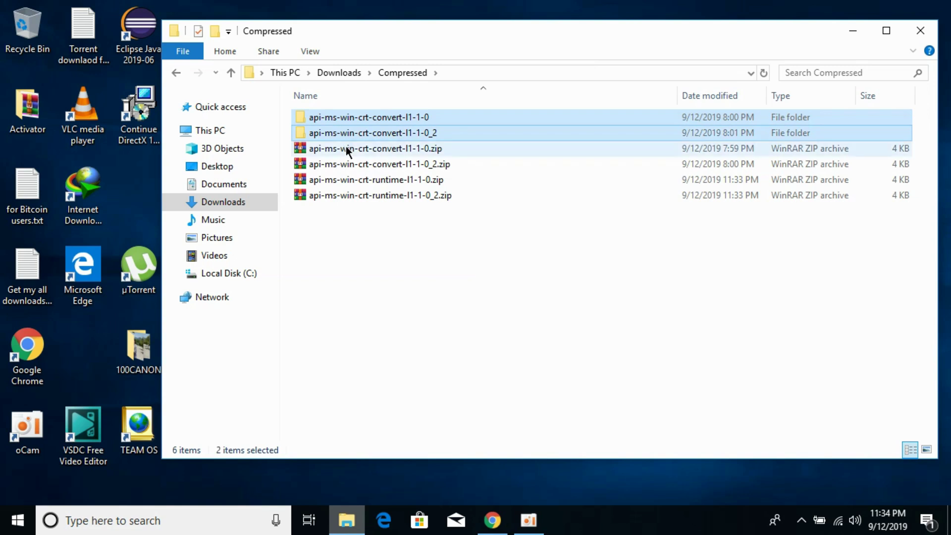
{"action": "left_click", "coordinate": [348, 149], "text": "ctrl"}
{"action": "left_click", "coordinate": [353, 159], "text": "ctrl"}
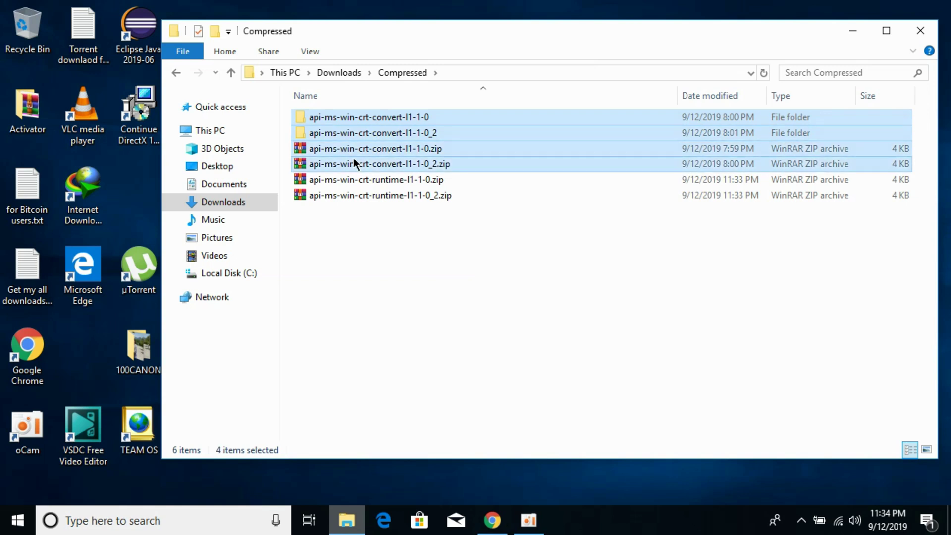
{"action": "key", "text": "Delete"}
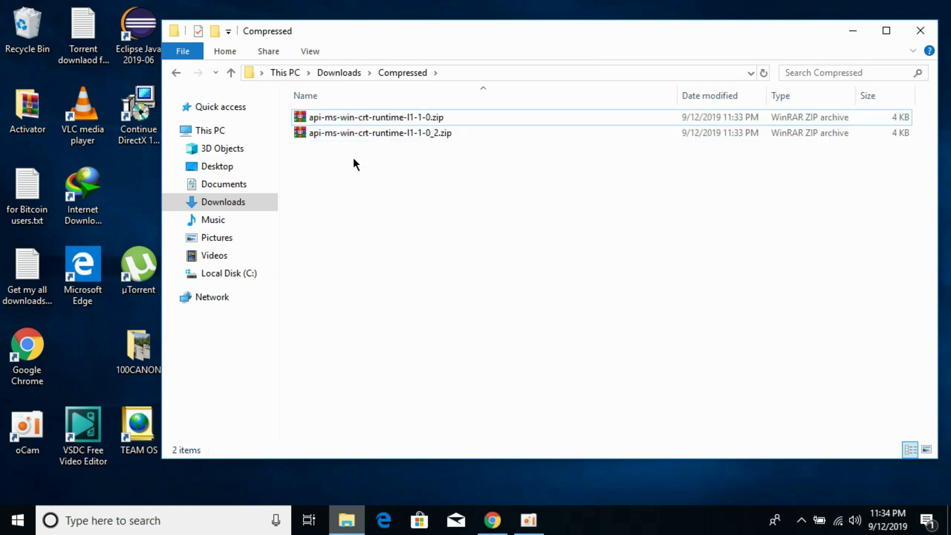
- Select the first api-ms-win-crt-runtime-l1-1-0.zip archive
{"action": "left_click", "coordinate": [391, 116]}
{"action": "left_click", "coordinate": [405, 139]}
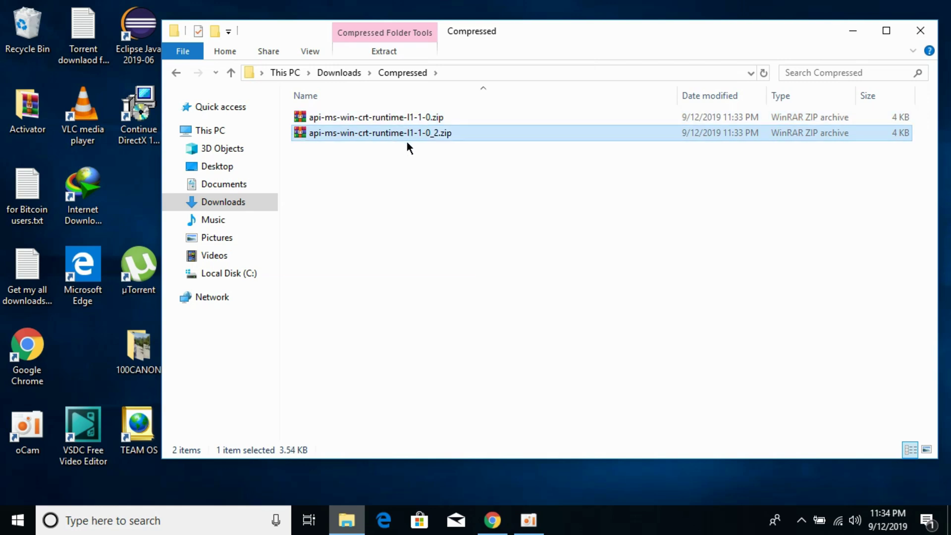
{"action": "left_click", "coordinate": [411, 108]}
{"action": "left_click", "coordinate": [405, 117]}
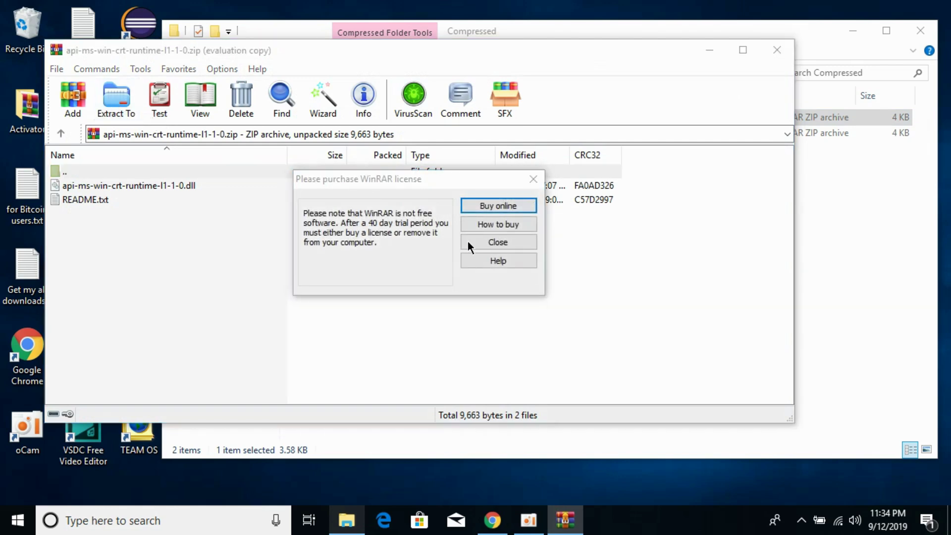
- Extract the first runtime zip to its suggested folder in WinRAR
{"action": "left_click", "coordinate": [472, 243]}
{"action": "left_click", "coordinate": [114, 114]}
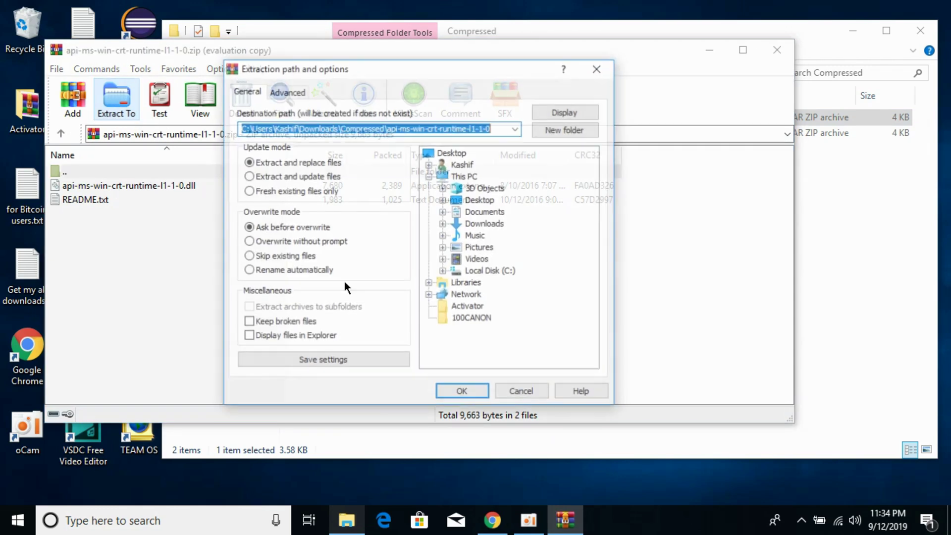
{"action": "left_click", "coordinate": [468, 393]}
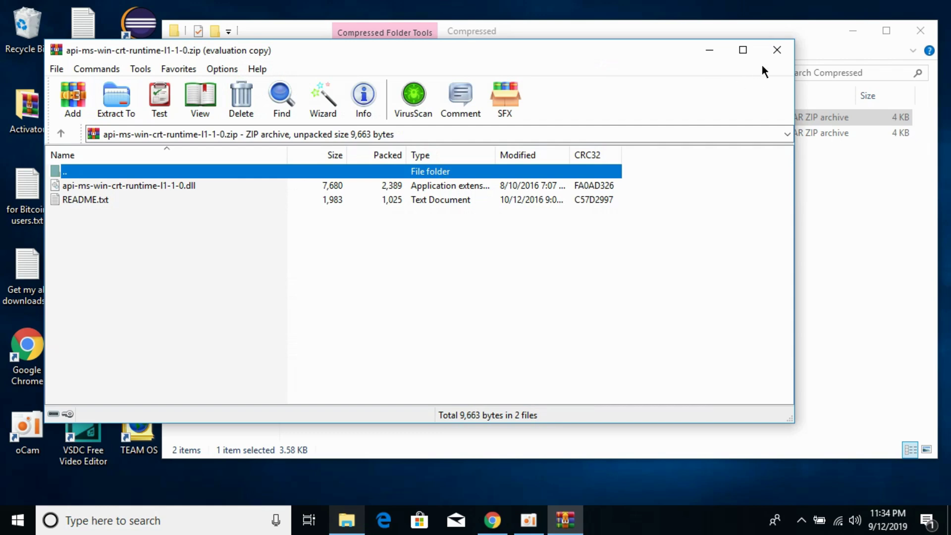
{"action": "left_click", "coordinate": [776, 51]}
- Extract the second runtime zip to its suggested _2 folder
{"action": "left_click", "coordinate": [458, 148]}
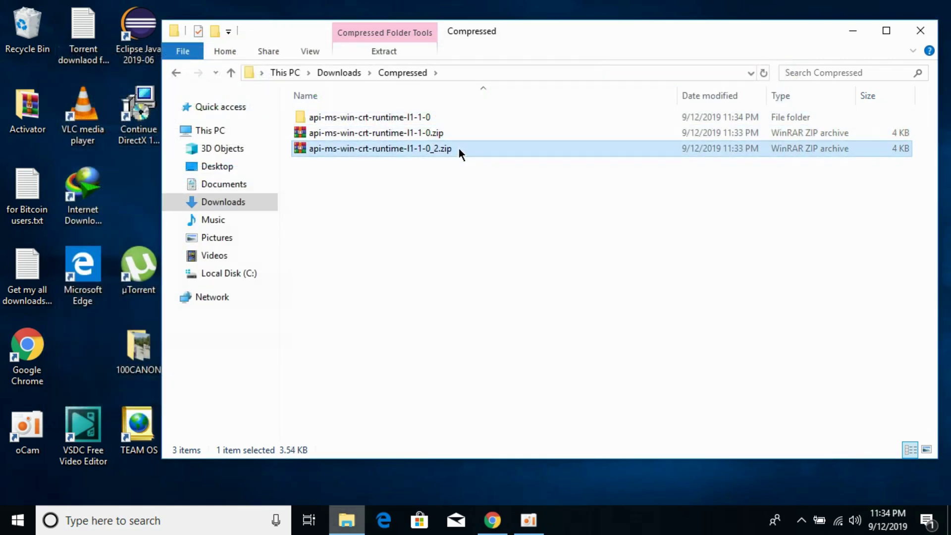
{"action": "double_click", "coordinate": [459, 148]}
{"action": "left_click", "coordinate": [124, 108]}
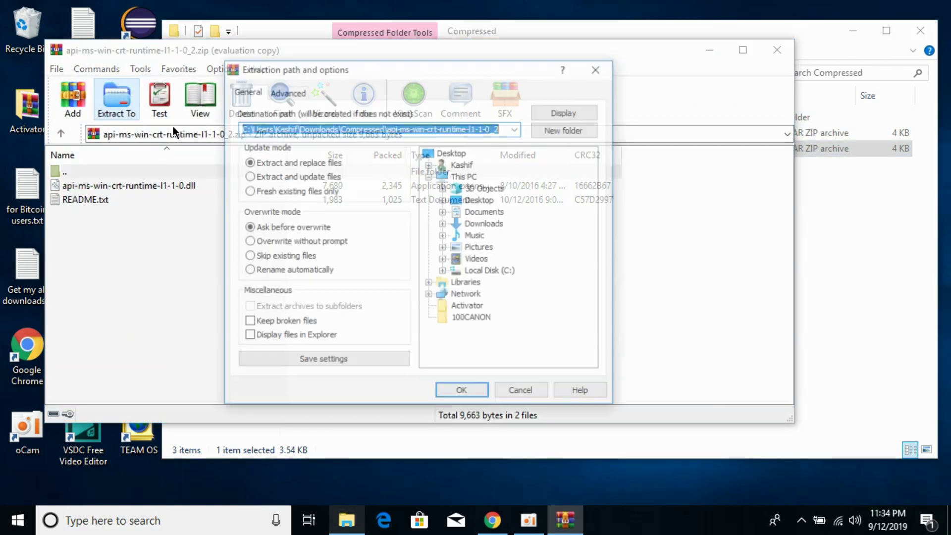
{"action": "left_click", "coordinate": [485, 244]}
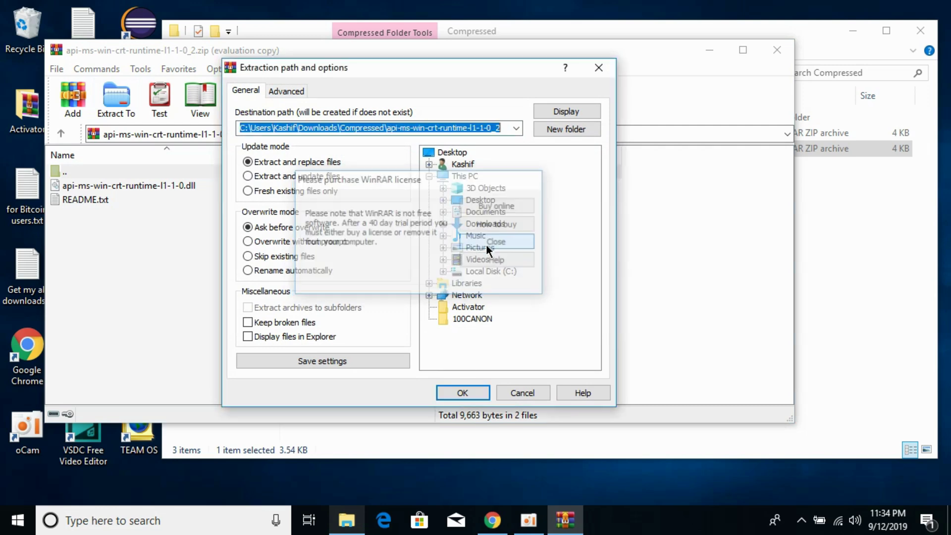
{"action": "left_click", "coordinate": [474, 387]}
{"action": "left_click", "coordinate": [765, 53]}
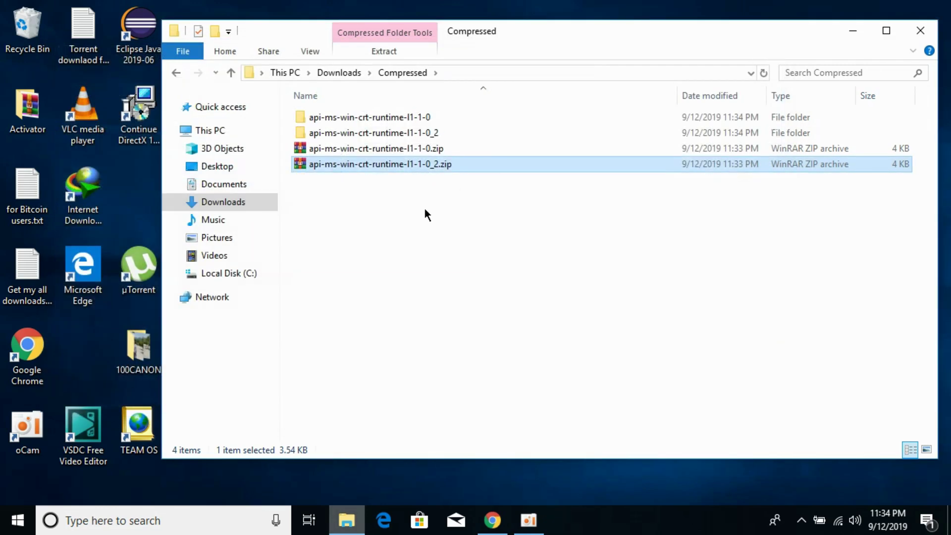
- Open the extracted api-ms-win-crt-runtime-l1-1-0 folder and select its DLL
{"action": "left_click", "coordinate": [417, 224]}
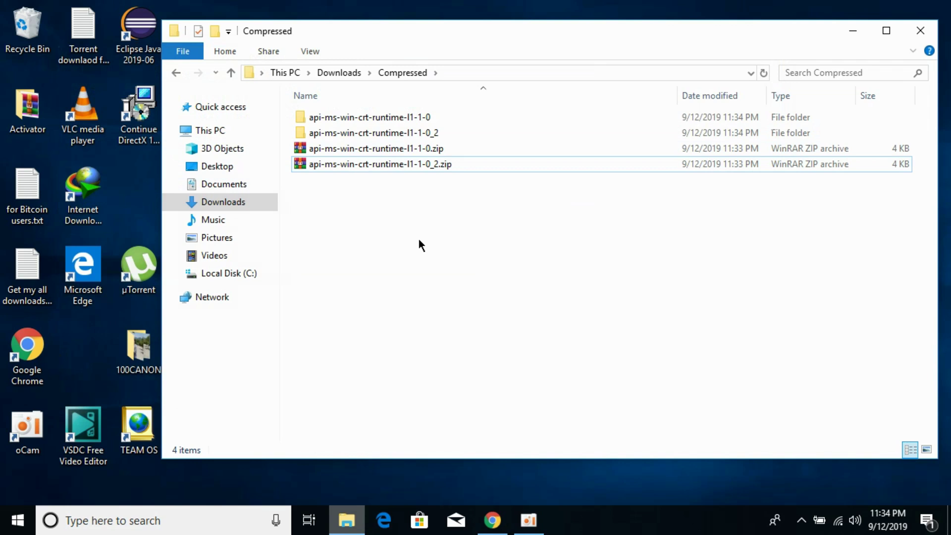
{"action": "double_click", "coordinate": [410, 116]}
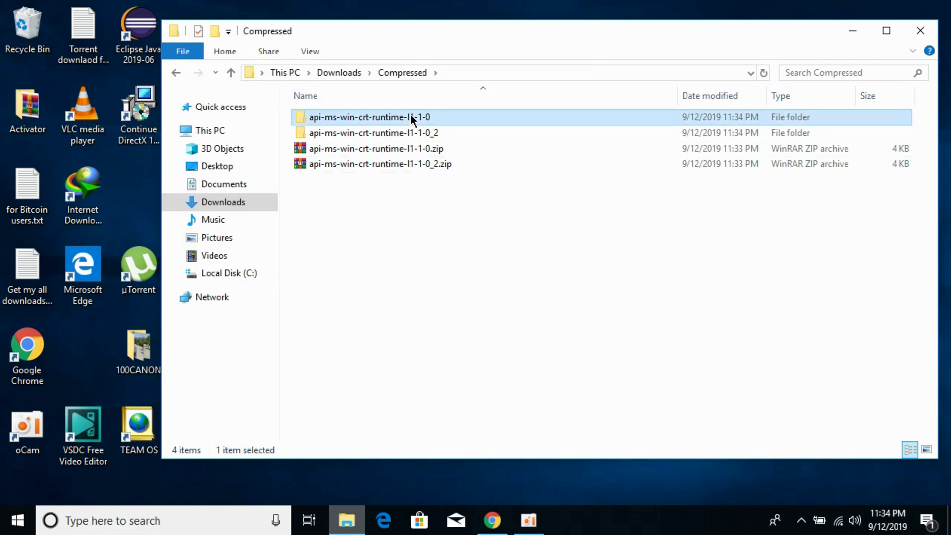
{"action": "left_click", "coordinate": [410, 115]}
{"action": "right_click", "coordinate": [410, 117]}
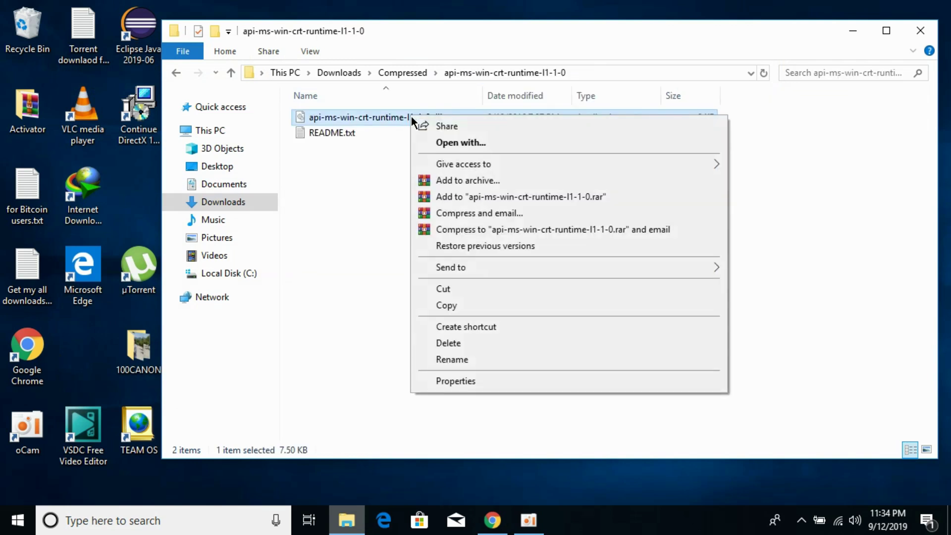
- Copy the DLL and open C:\Windows in a separate window
{"action": "left_click", "coordinate": [454, 307]}
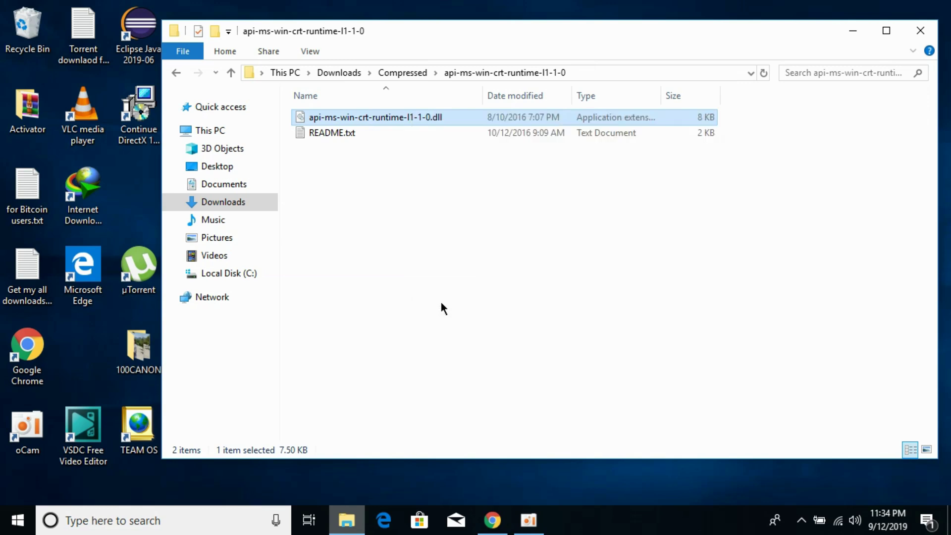
{"action": "right_click", "coordinate": [256, 274]}
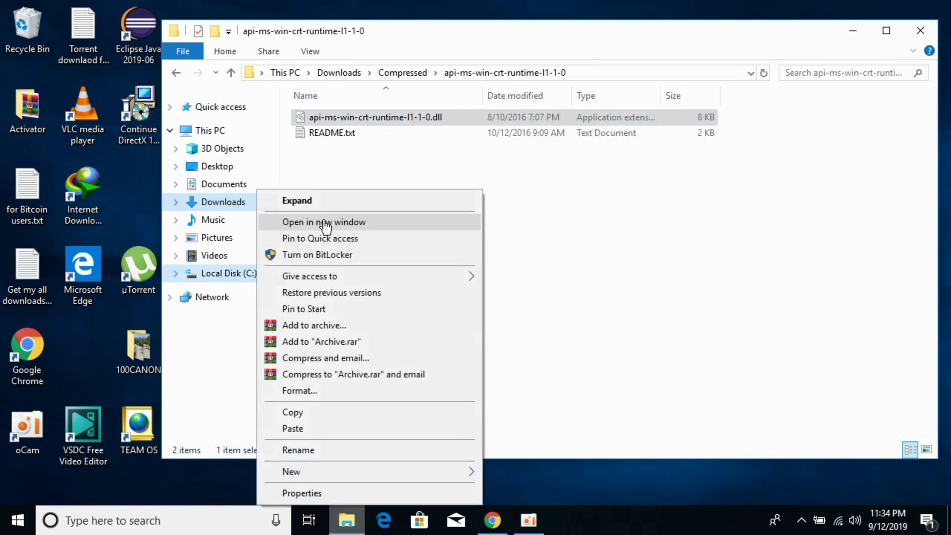
{"action": "left_click", "coordinate": [324, 222]}
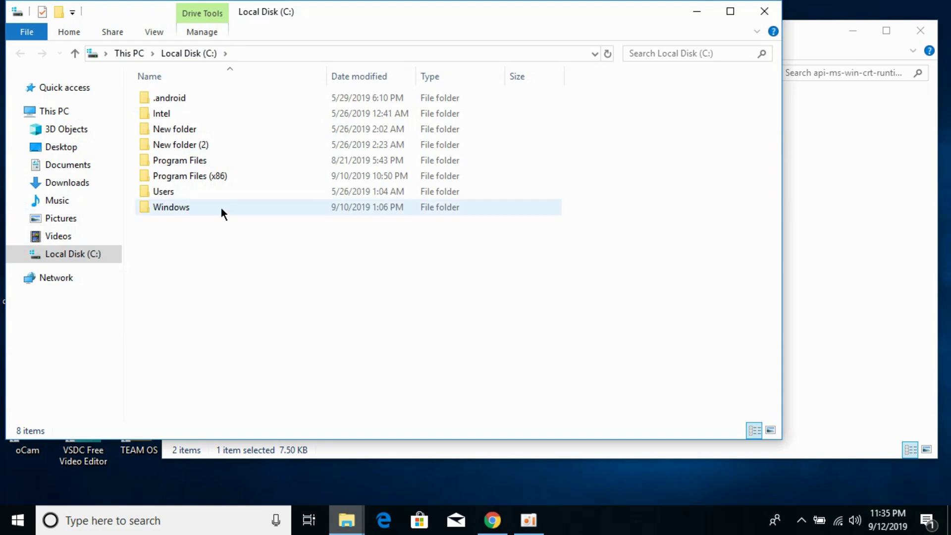
{"action": "left_click", "coordinate": [220, 206]}
{"action": "double_click", "coordinate": [220, 207]}
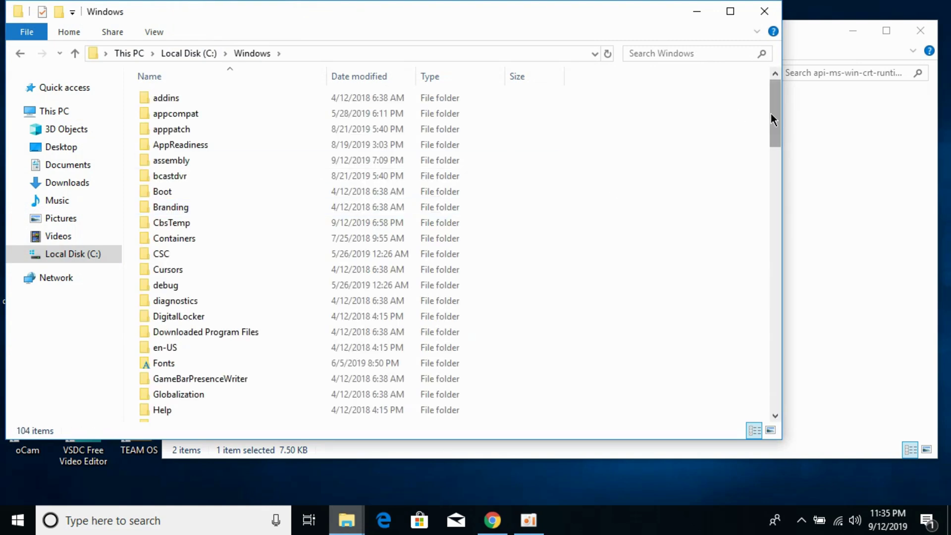
- Paste the DLL into System32, replacing the existing file with administrator permission
{"action": "left_click_drag", "start_coordinate": [772, 113], "coordinate": [771, 308]}
{"action": "double_click", "coordinate": [312, 167]}
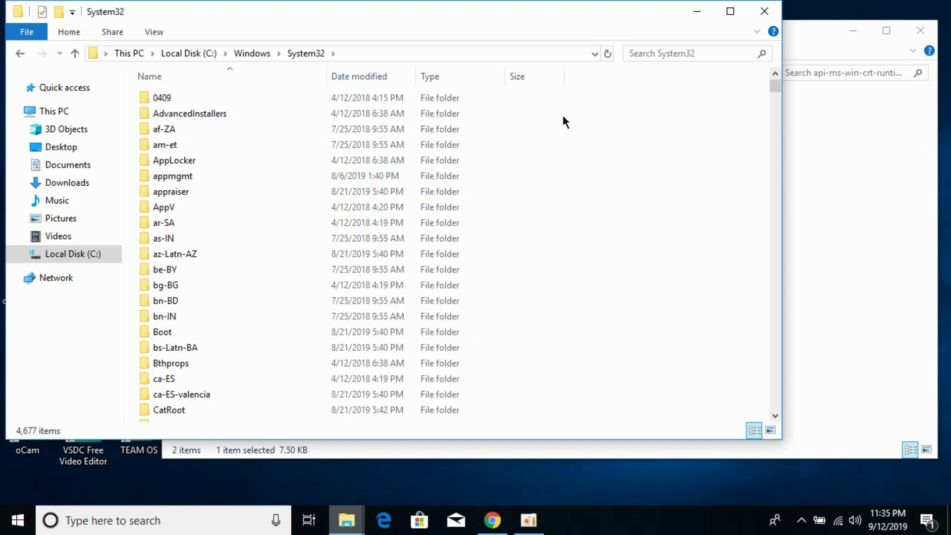
{"action": "right_click", "coordinate": [638, 79]}
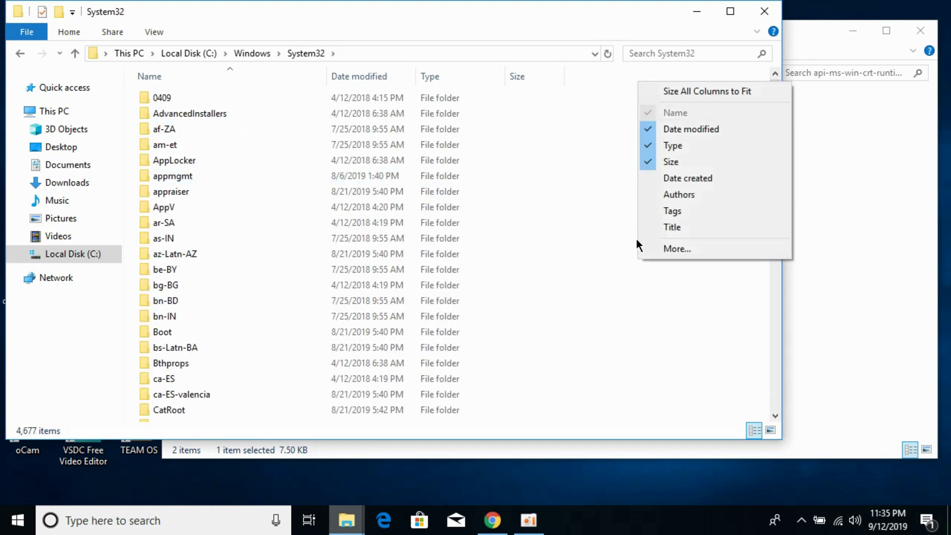
{"action": "left_click", "coordinate": [692, 299]}
{"action": "right_click", "coordinate": [686, 204]}
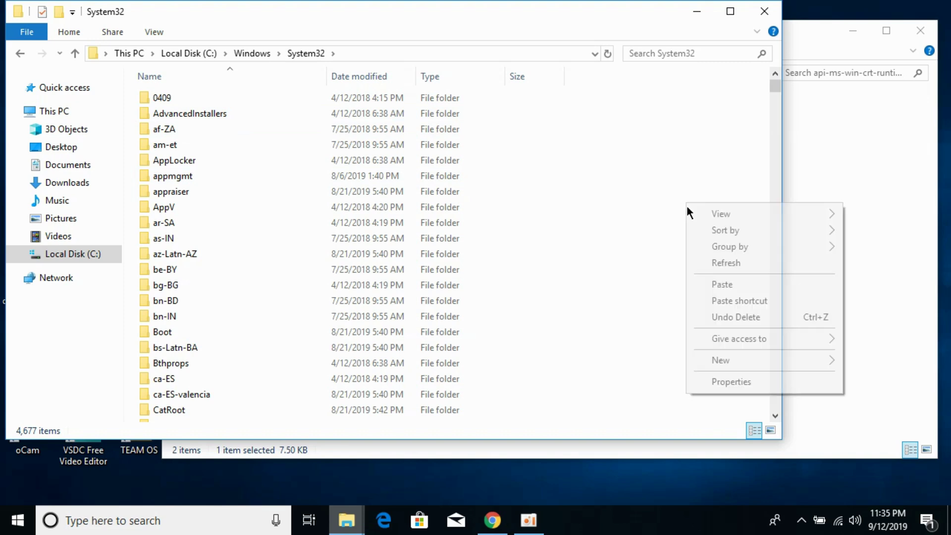
{"action": "left_click", "coordinate": [730, 287]}
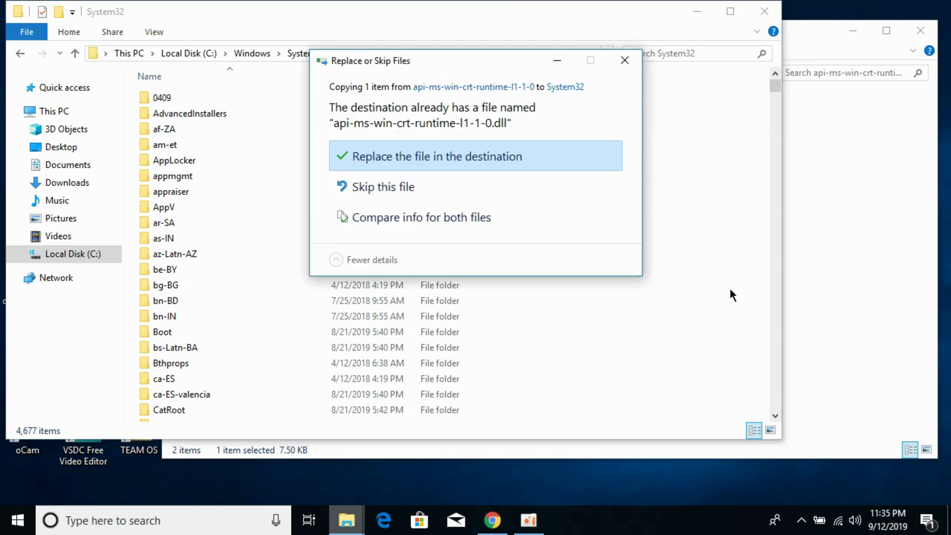
{"action": "left_click", "coordinate": [478, 150]}
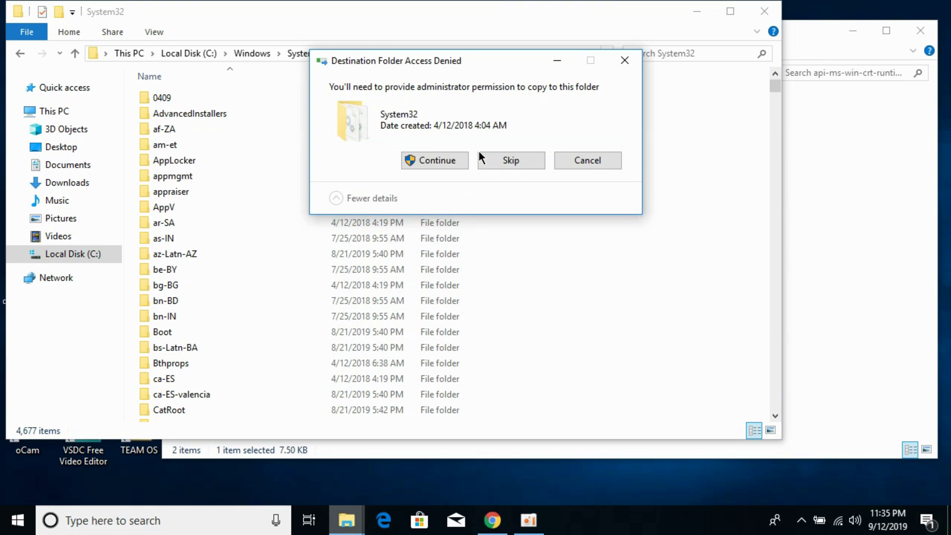
{"action": "left_click", "coordinate": [444, 160]}
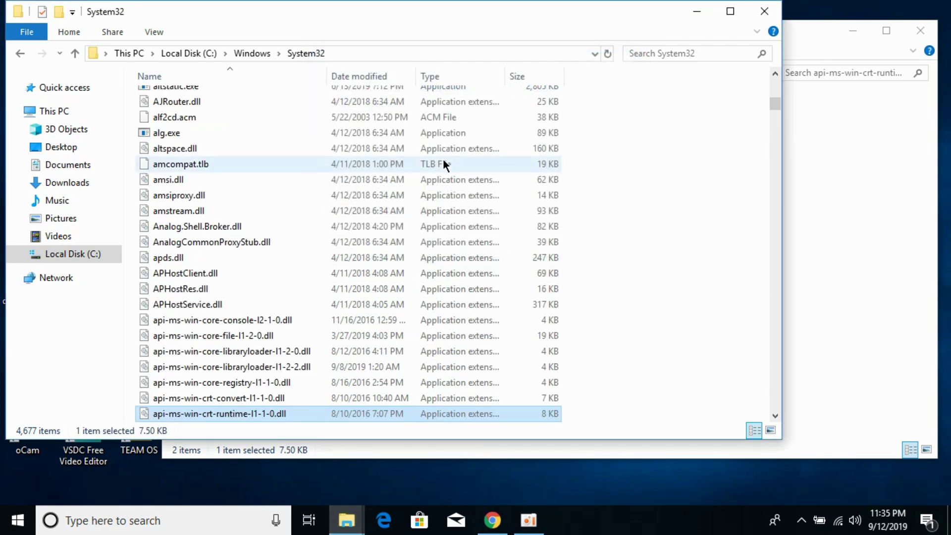
{"action": "left_click", "coordinate": [22, 53]}
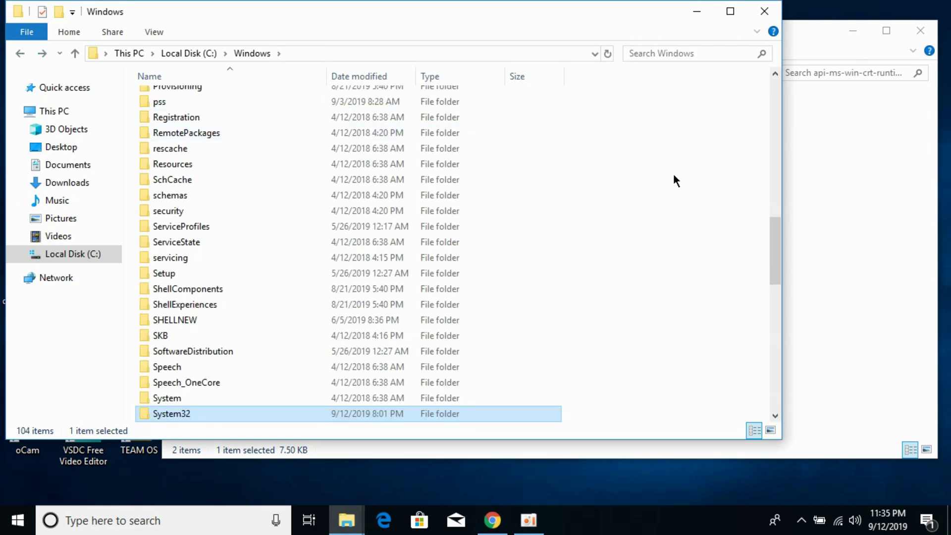
- Copy api-ms-win-crt-runtime-l1-1-0.dll from the extracted api-ms-win-crt-runtime-l1-1-0 folder
{"action": "left_click", "coordinate": [881, 159]}
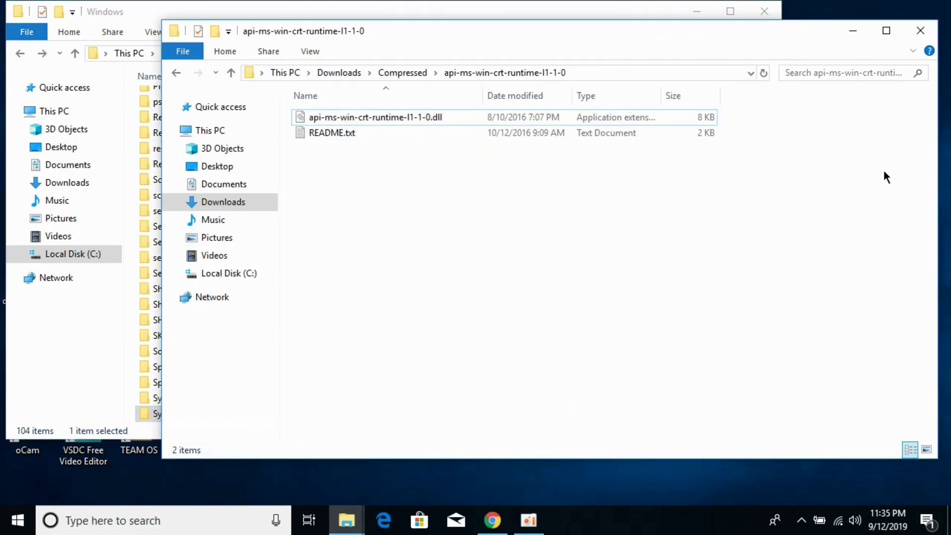
{"action": "left_click", "coordinate": [176, 72]}
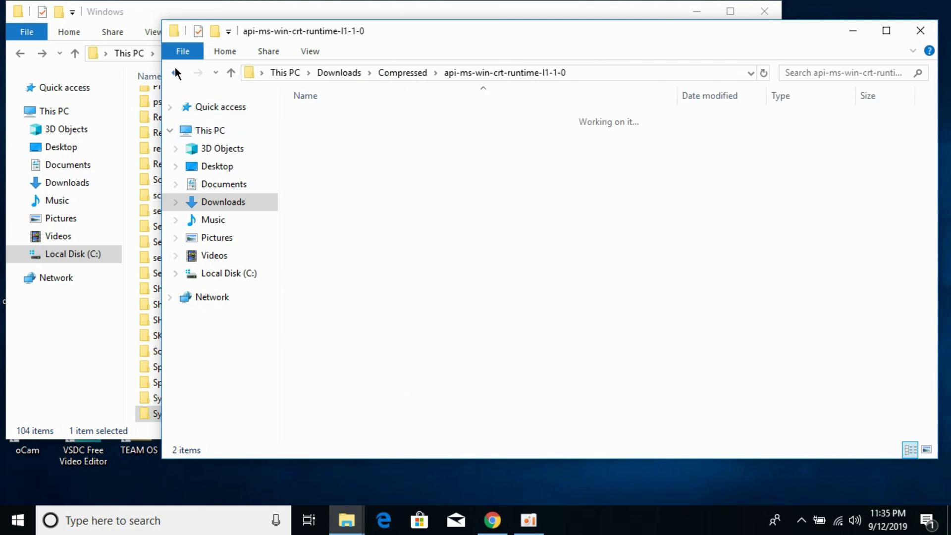
{"action": "left_click", "coordinate": [382, 278]}
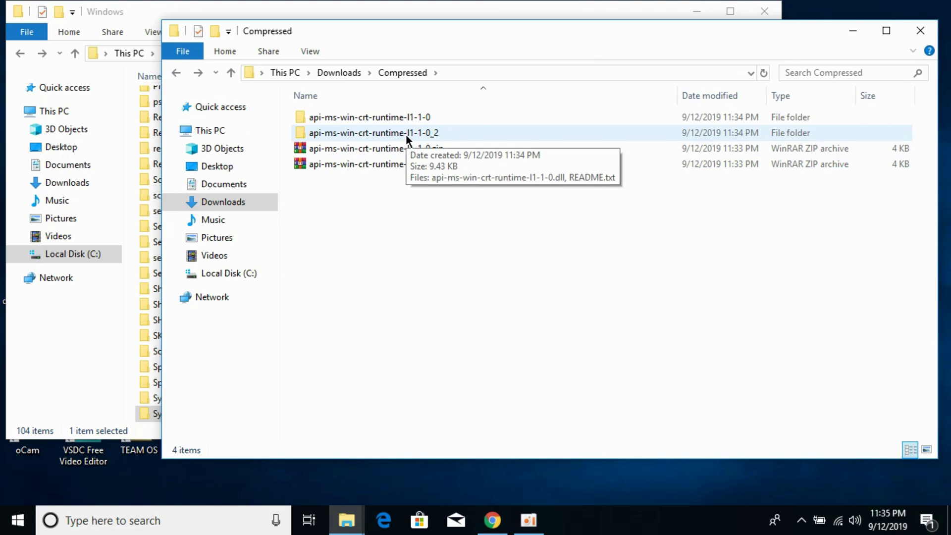
{"action": "double_click", "coordinate": [417, 117]}
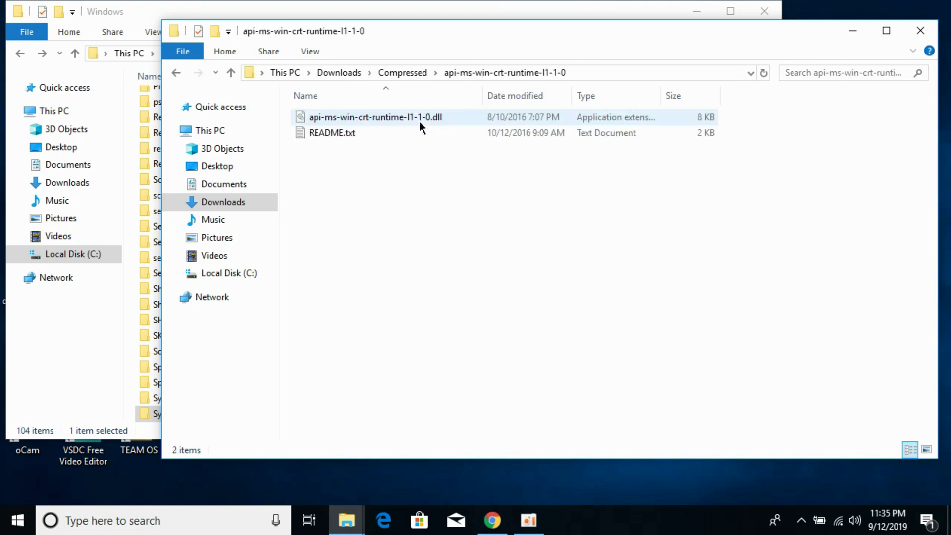
{"action": "left_click", "coordinate": [418, 121]}
{"action": "right_click", "coordinate": [419, 122]}
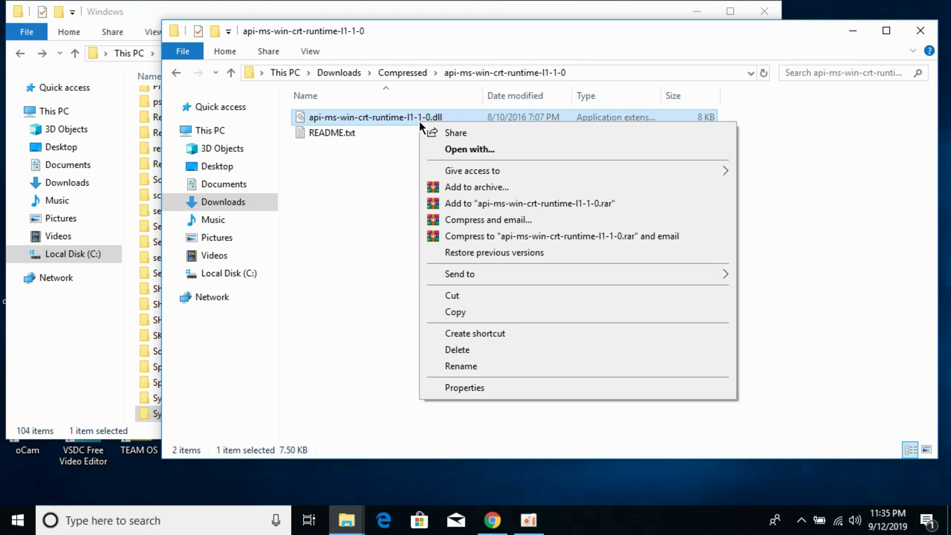
{"action": "left_click", "coordinate": [459, 314]}
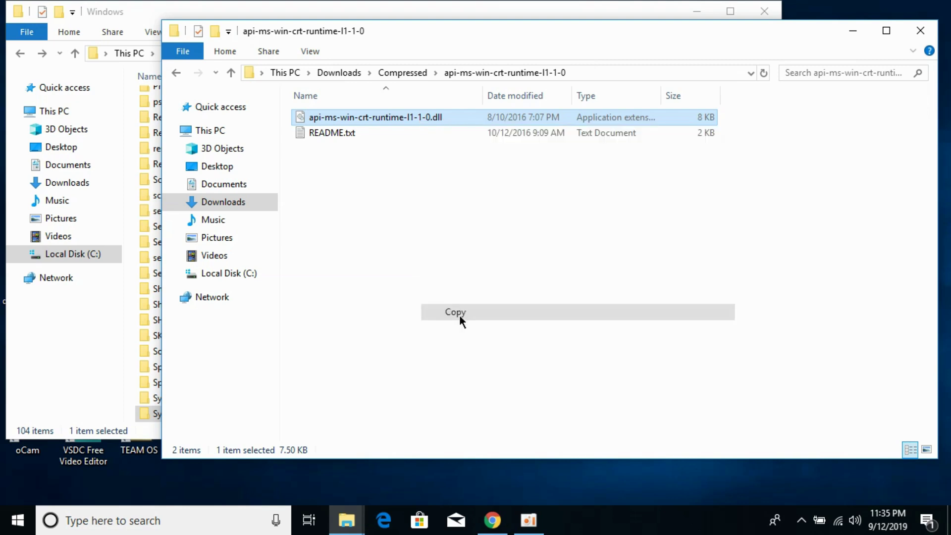
- Paste it into C:\Windows\SysWOW64, replacing the existing DLL
{"action": "left_click", "coordinate": [76, 335]}
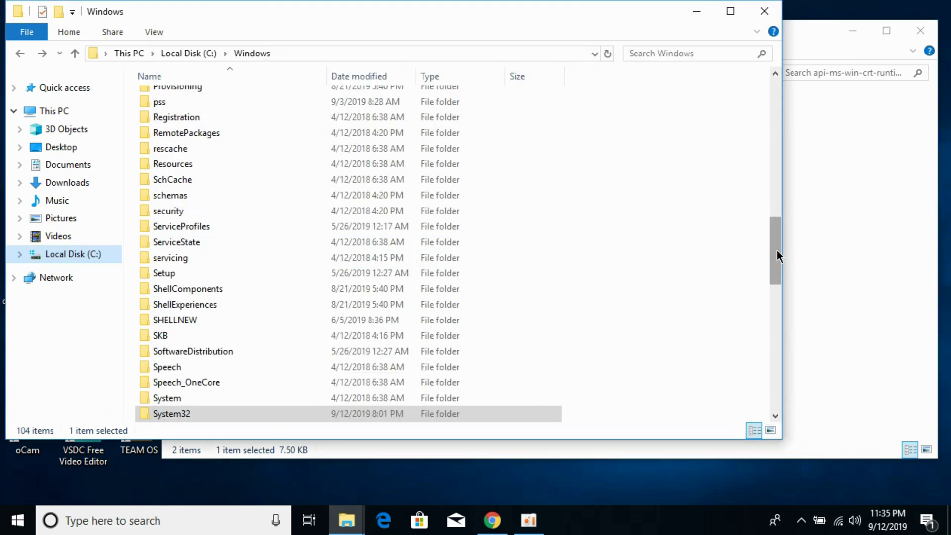
{"action": "left_click_drag", "start_coordinate": [776, 251], "coordinate": [777, 276]}
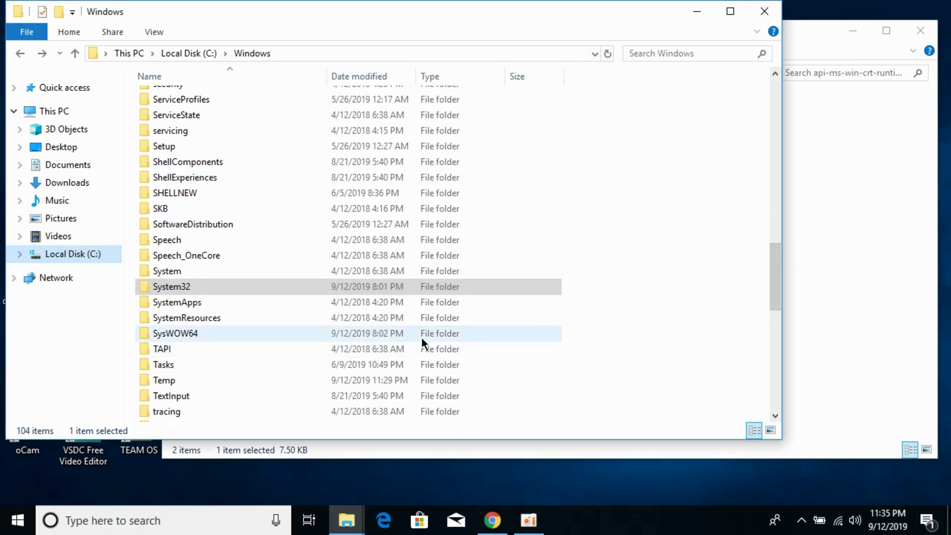
{"action": "left_click", "coordinate": [424, 338]}
{"action": "double_click", "coordinate": [424, 337]}
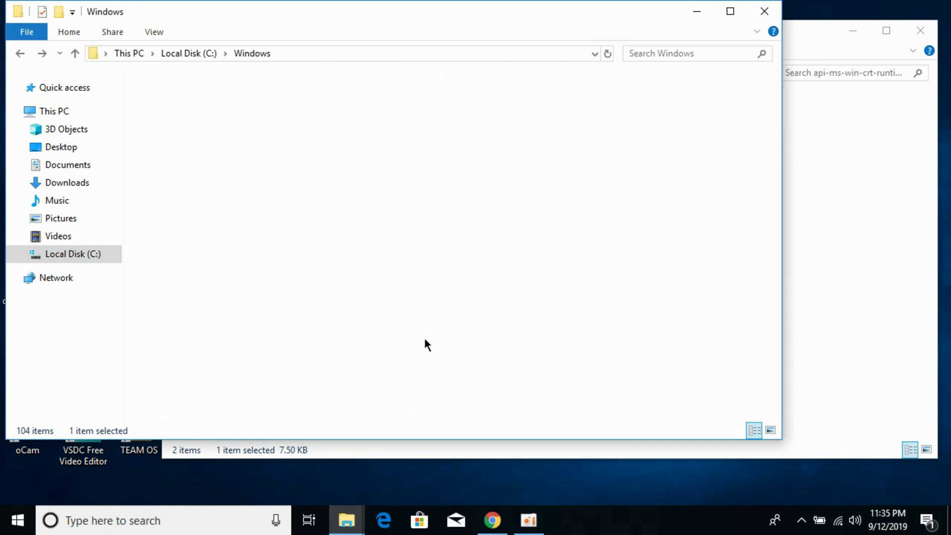
{"action": "right_click", "coordinate": [625, 198]}
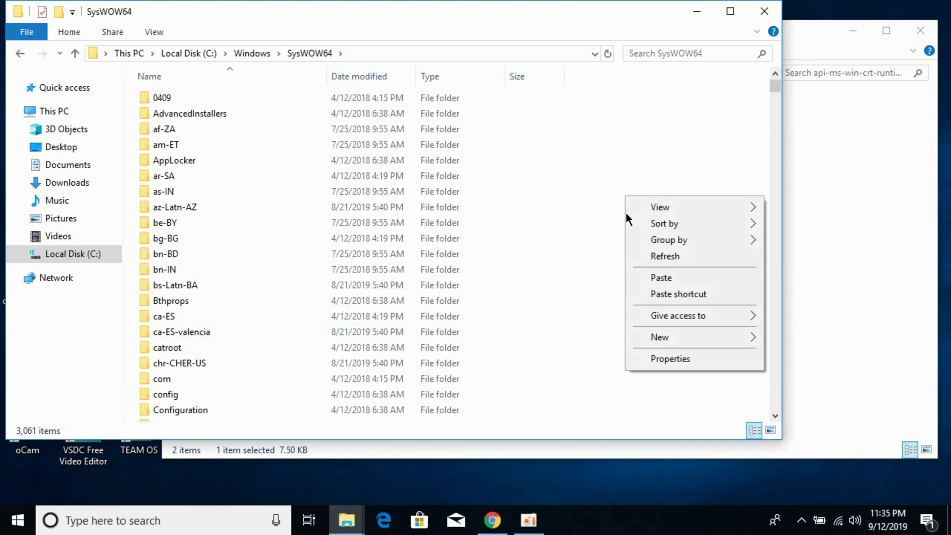
{"action": "left_click", "coordinate": [657, 278]}
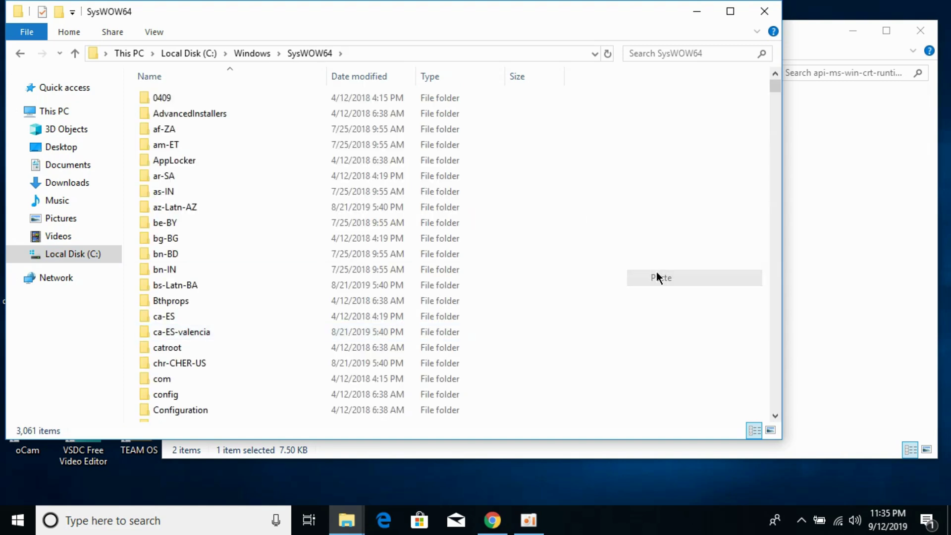
{"action": "left_click", "coordinate": [480, 158]}
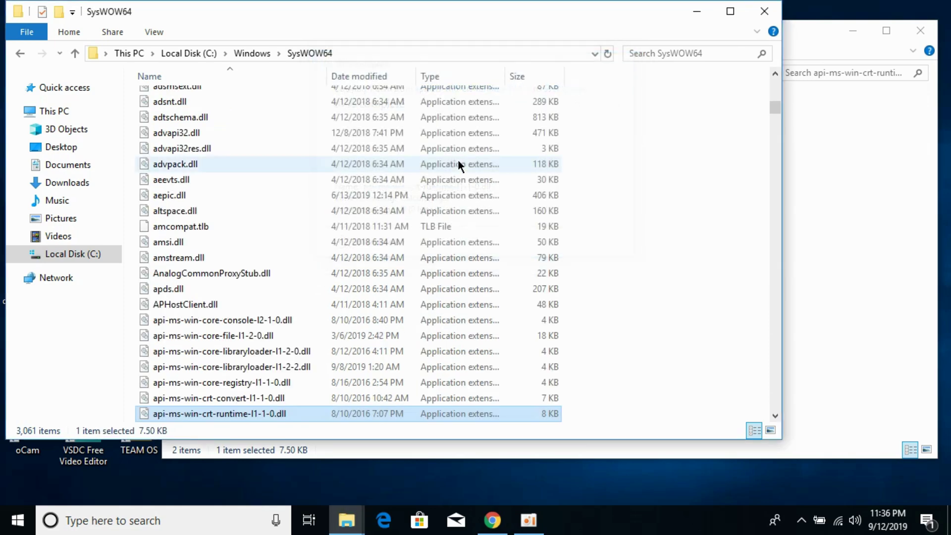
- Copy the DLL from the api-ms-win-crt-runtime-l1-1-0_2 folder
{"action": "left_click", "coordinate": [24, 54]}
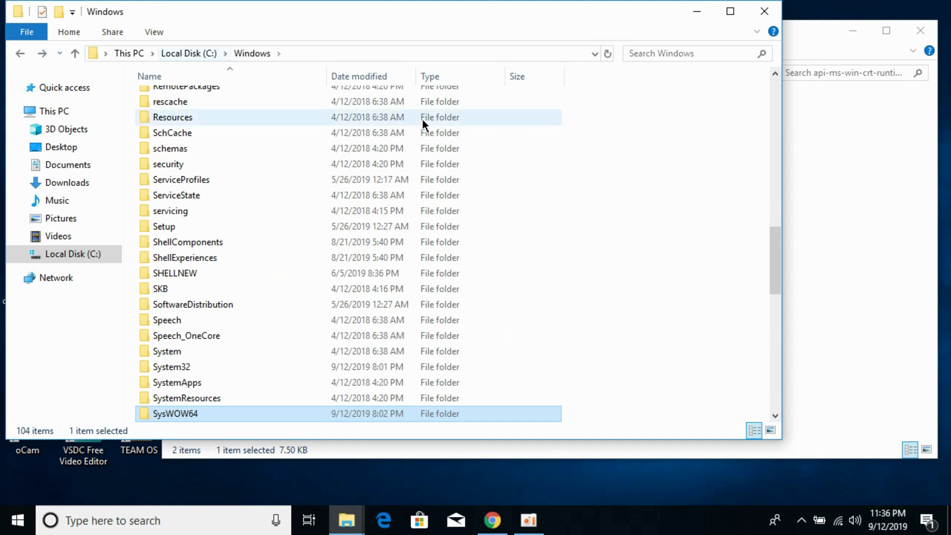
{"action": "left_click", "coordinate": [817, 165]}
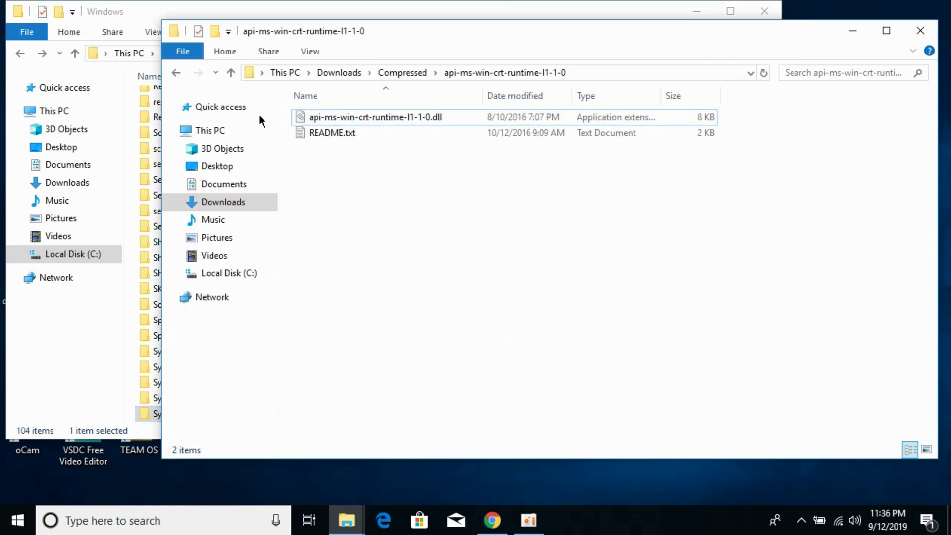
{"action": "left_click", "coordinate": [177, 73]}
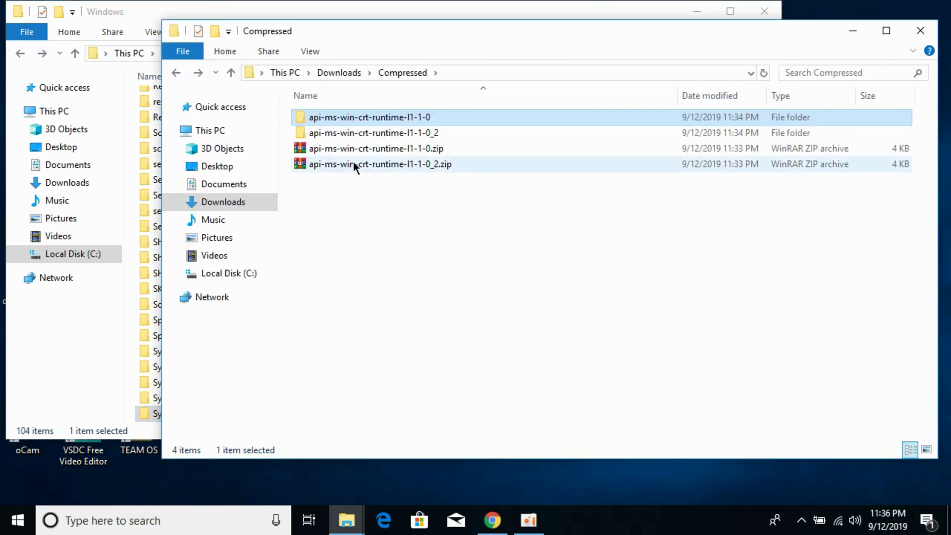
{"action": "double_click", "coordinate": [396, 131]}
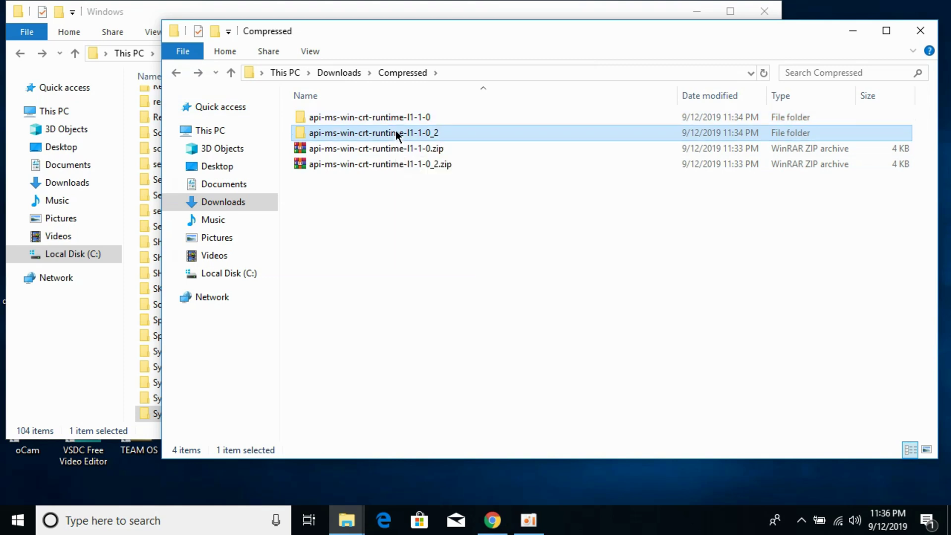
{"action": "left_click", "coordinate": [413, 118]}
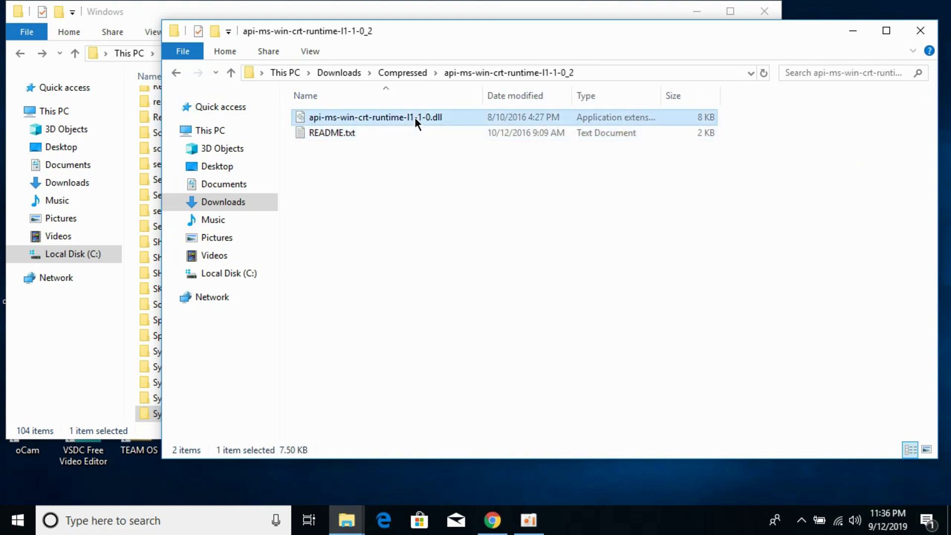
{"action": "right_click", "coordinate": [414, 117]}
{"action": "left_click", "coordinate": [459, 307]}
- Paste it into System32, replacing the old file with administrator permission
{"action": "left_click", "coordinate": [376, 11]}
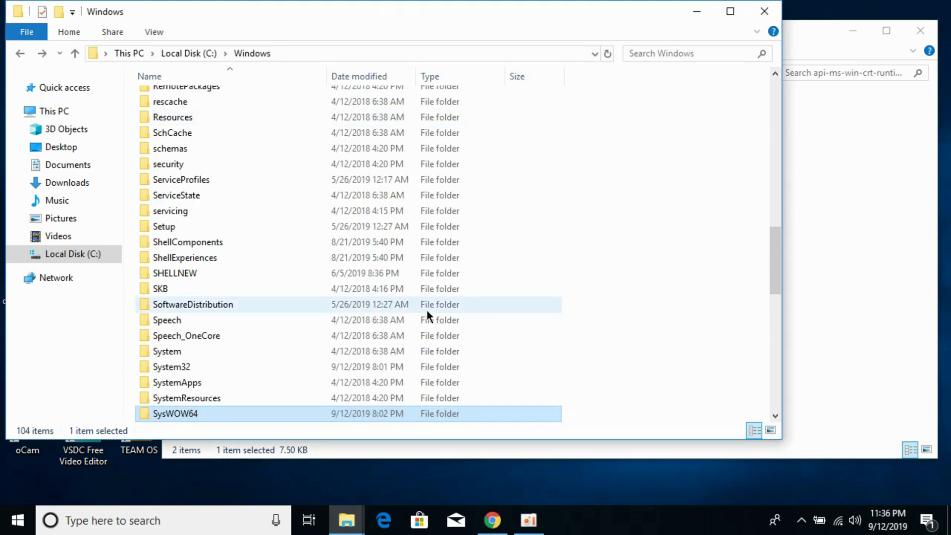
{"action": "double_click", "coordinate": [346, 367]}
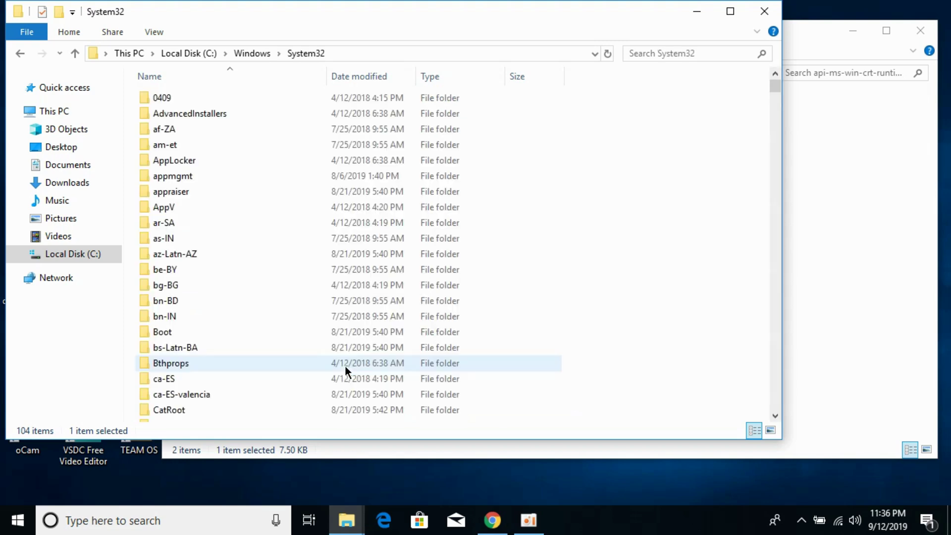
{"action": "right_click", "coordinate": [663, 169]}
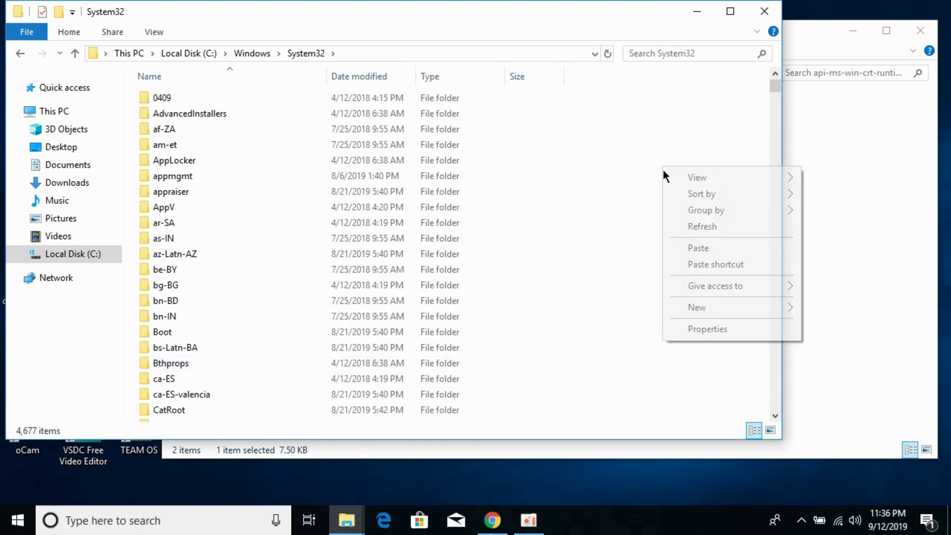
{"action": "left_click", "coordinate": [699, 246]}
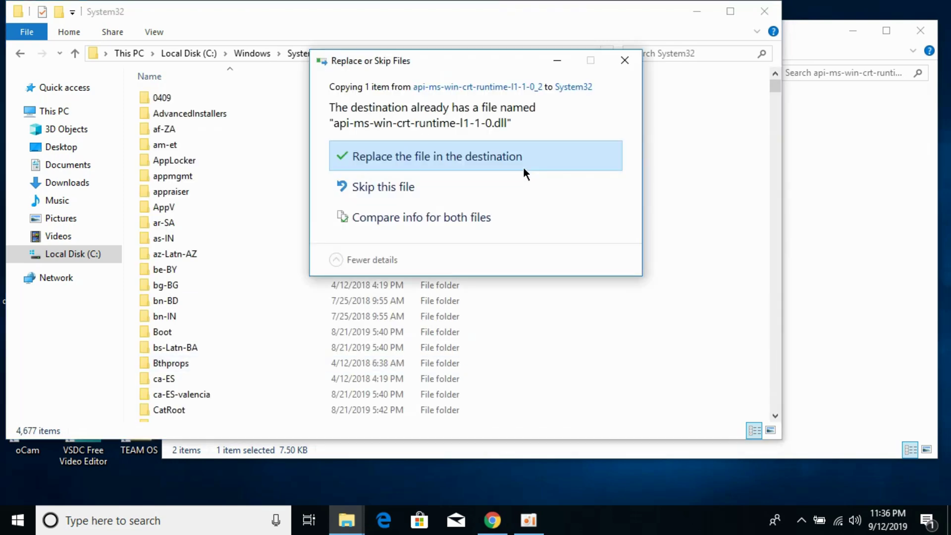
{"action": "left_click", "coordinate": [523, 168]}
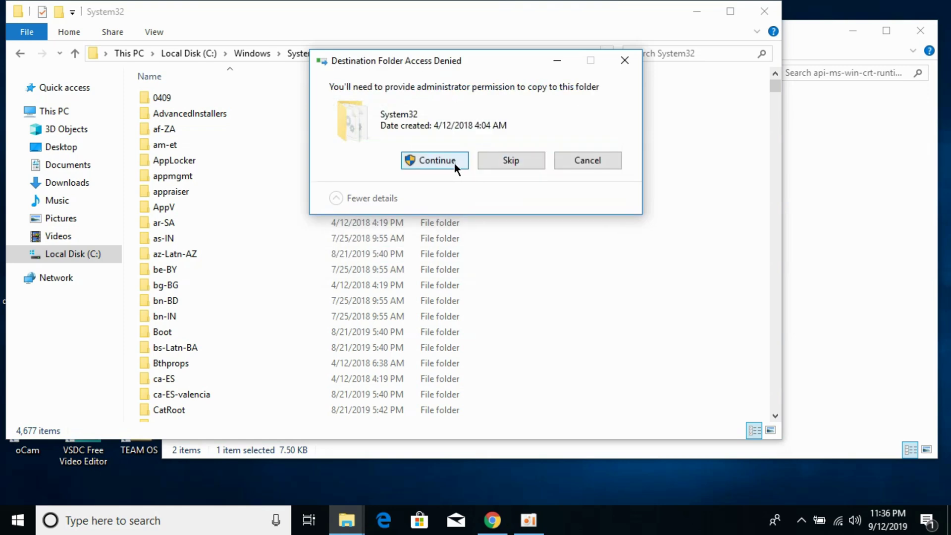
{"action": "left_click", "coordinate": [454, 167]}
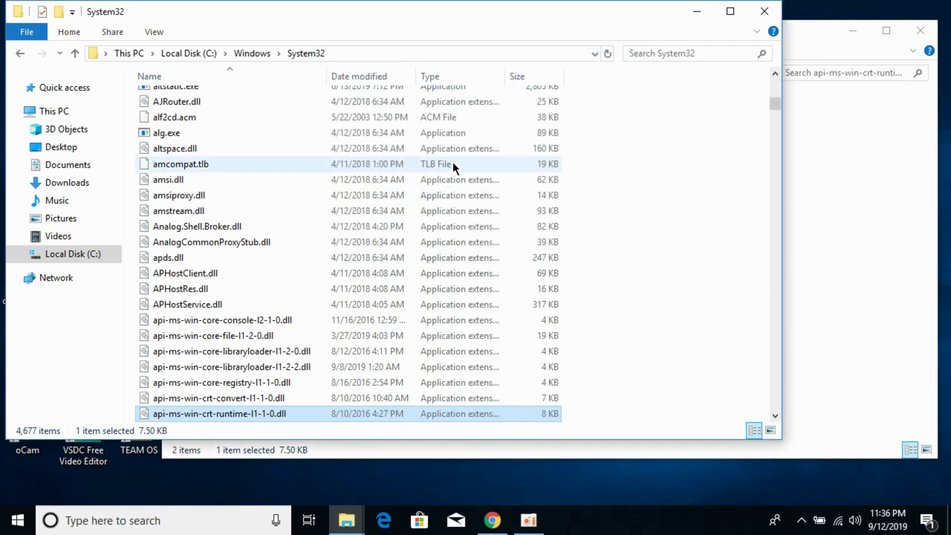